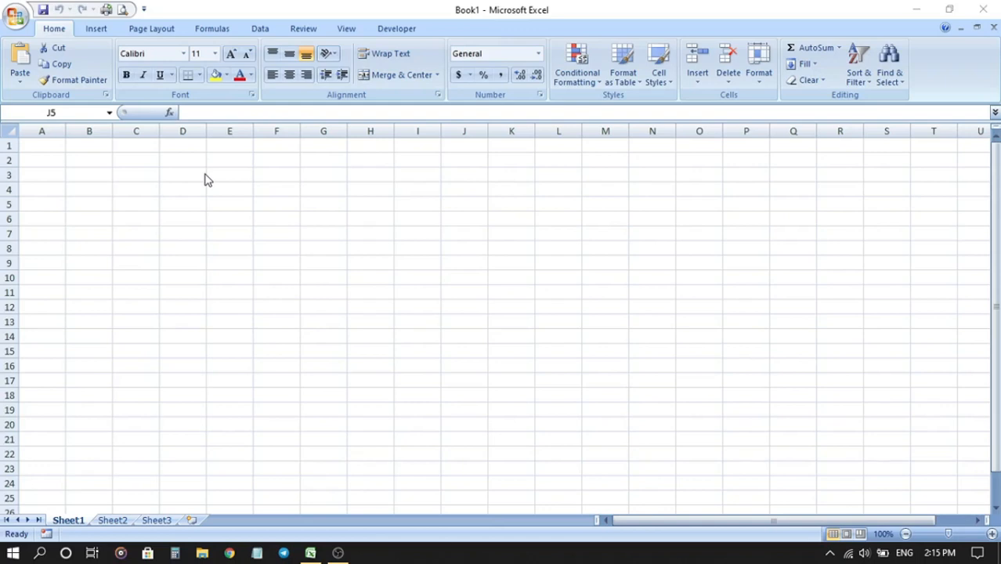
Step: Select the whole of column B and the whole of row 5 to show how columns and rows run
click(91, 129)
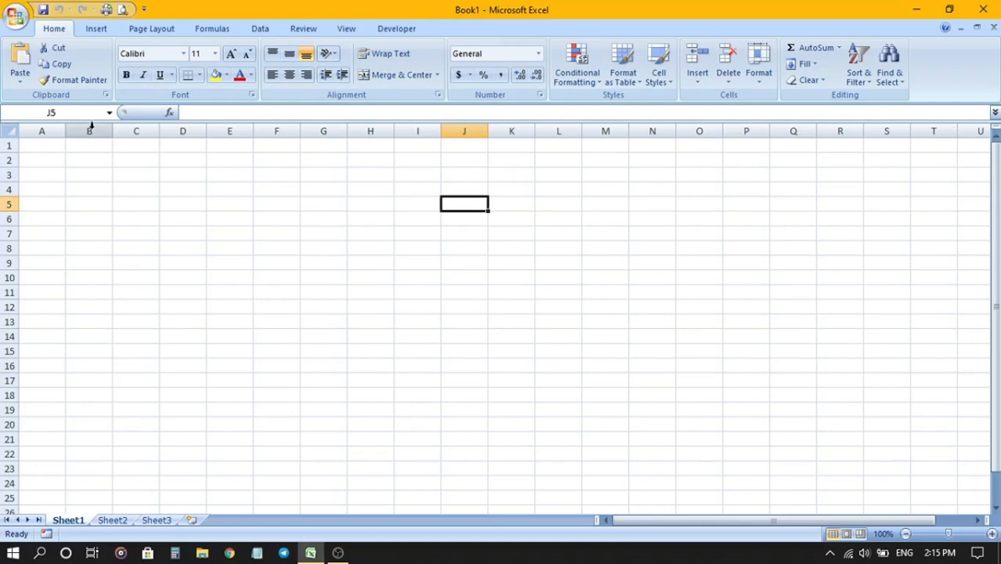
click(92, 127)
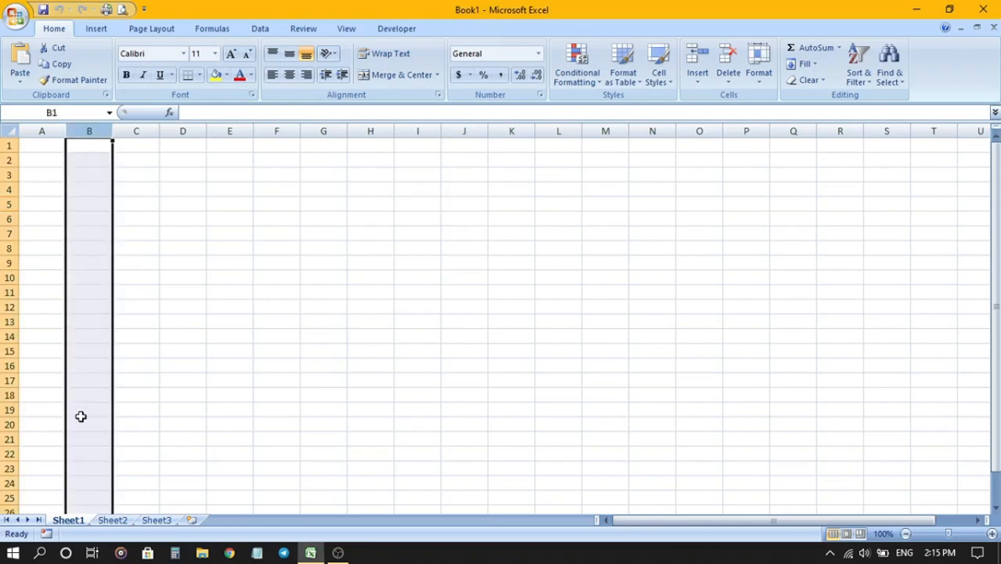
click(10, 204)
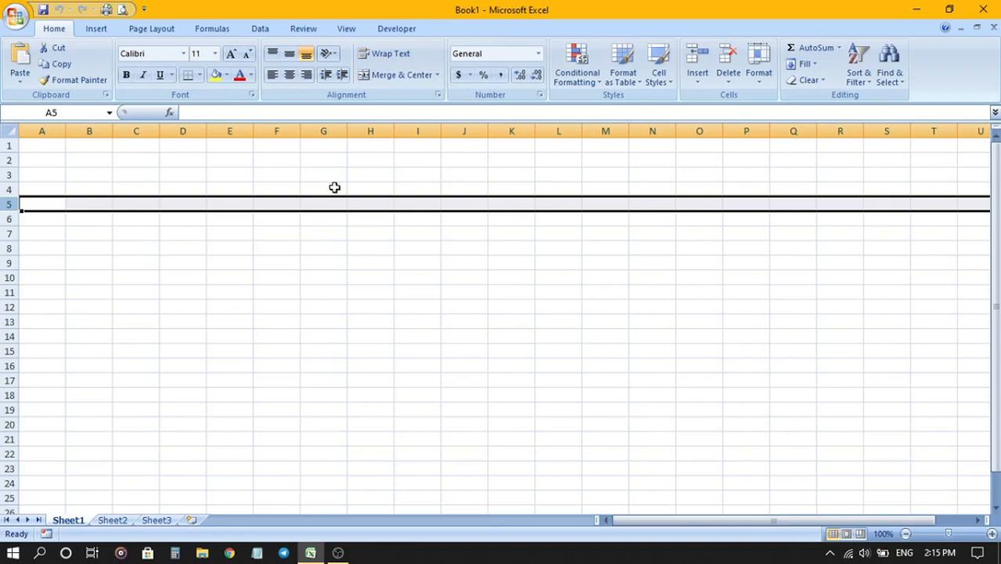
click(101, 128)
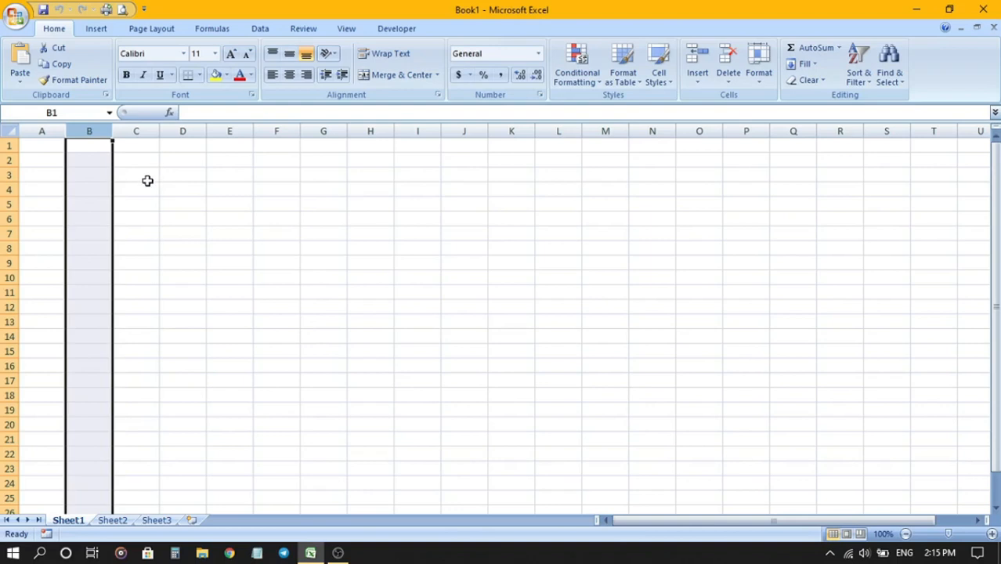
Step: Select individual cells along row 4 and around columns I to K to show single worksheet cells
click(210, 186)
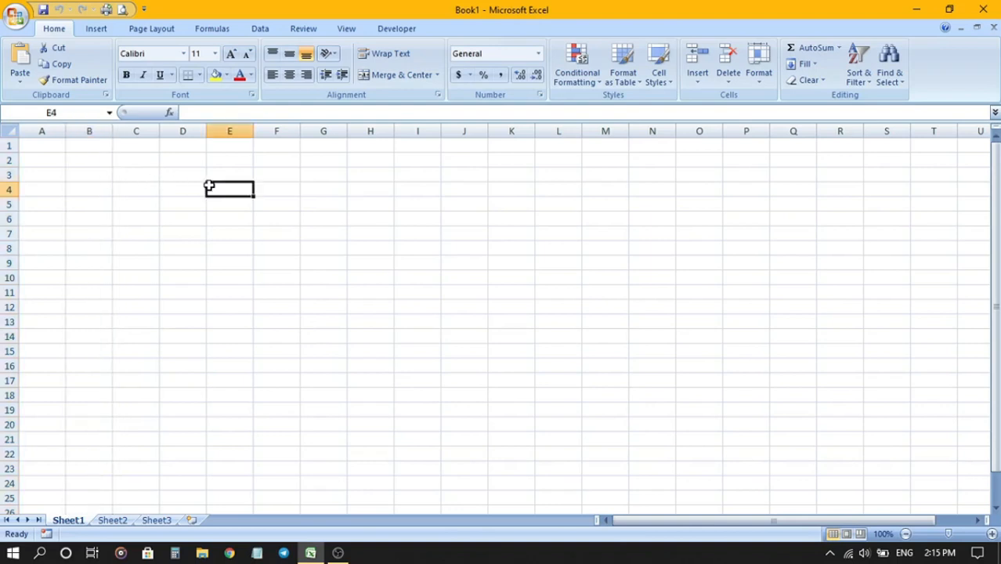
click(307, 188)
click(368, 186)
click(444, 186)
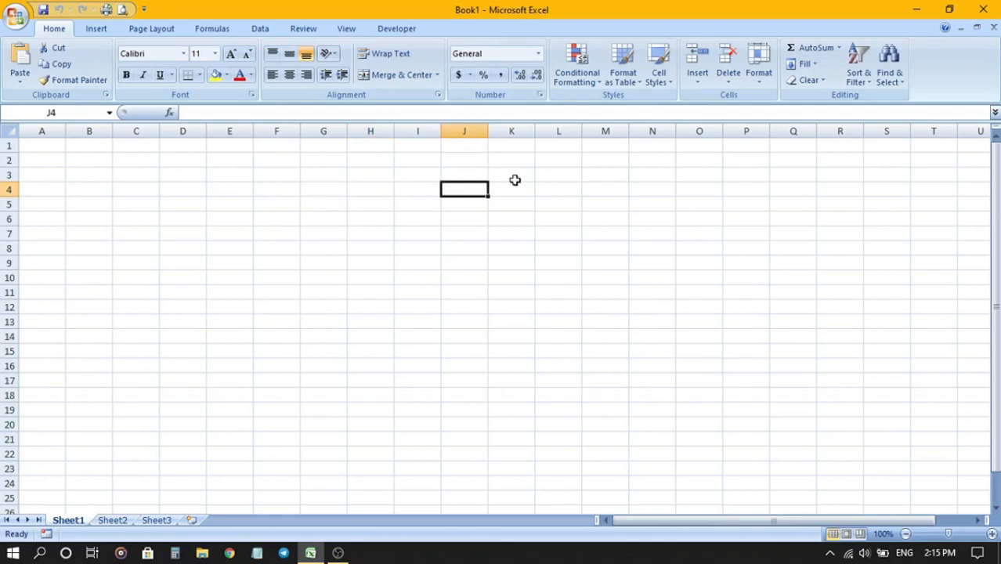
click(519, 178)
click(423, 246)
click(439, 221)
click(498, 218)
click(502, 249)
click(439, 249)
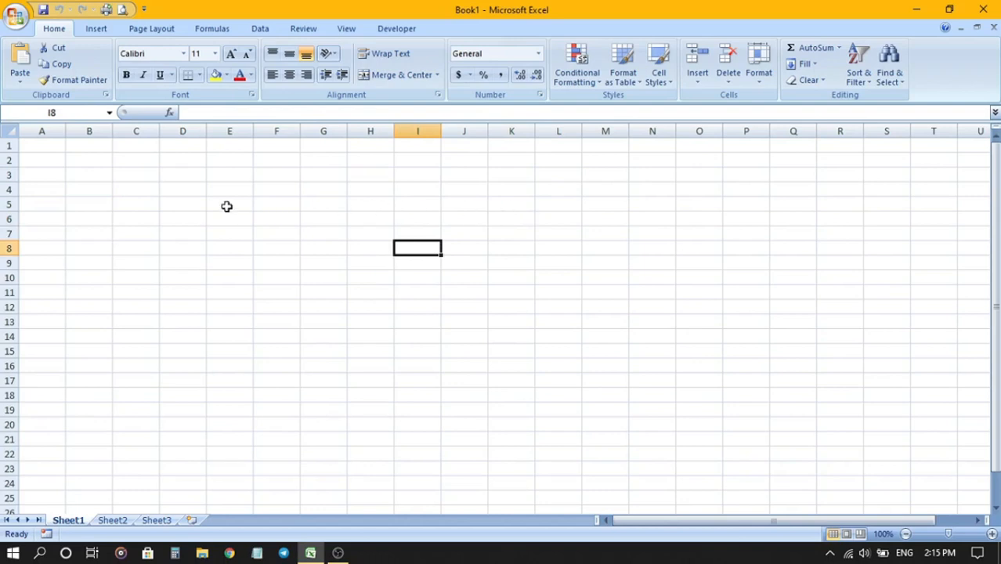
Step: Highlight column C and row 9 as further examples of a column and a row
click(138, 131)
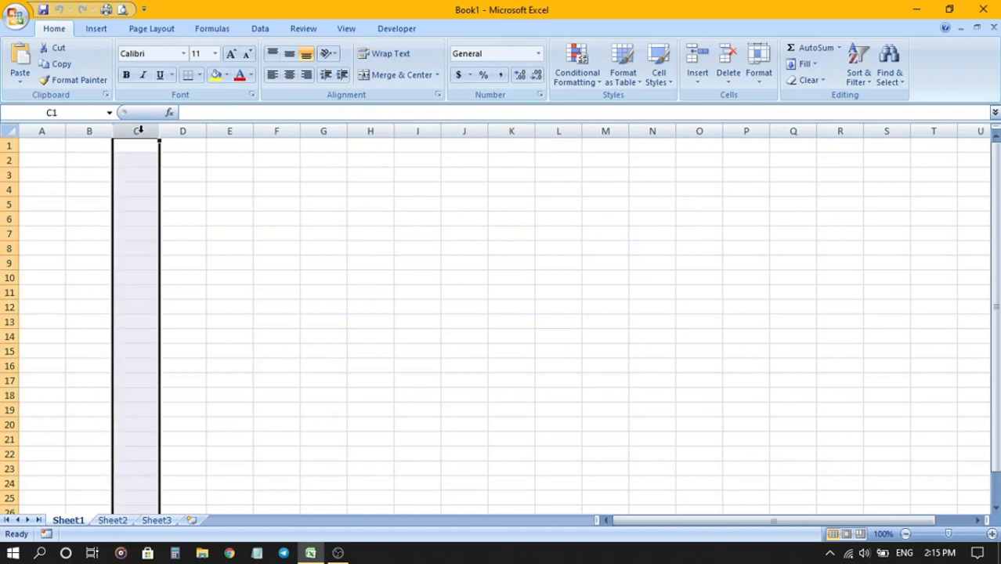
click(247, 200)
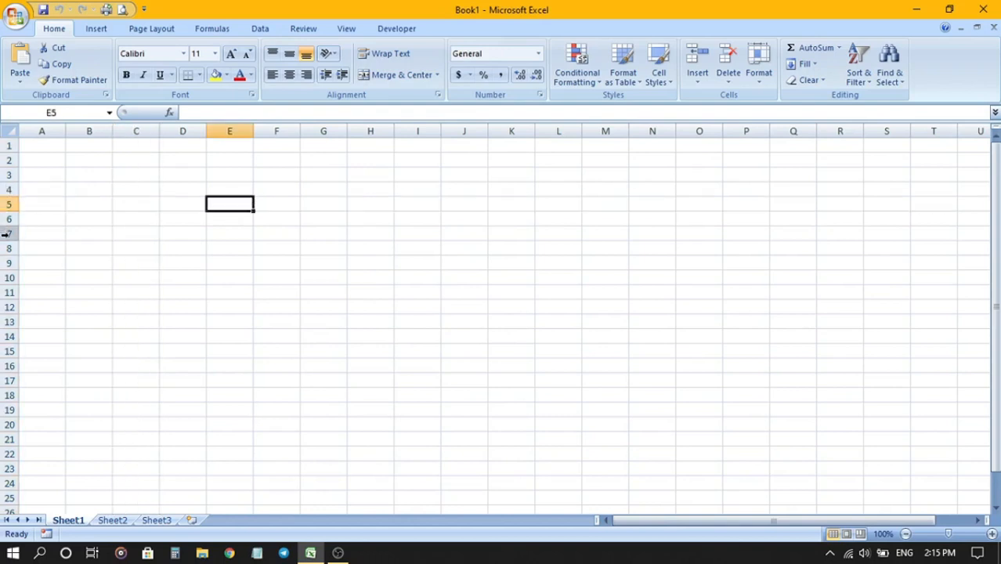
click(8, 263)
click(210, 234)
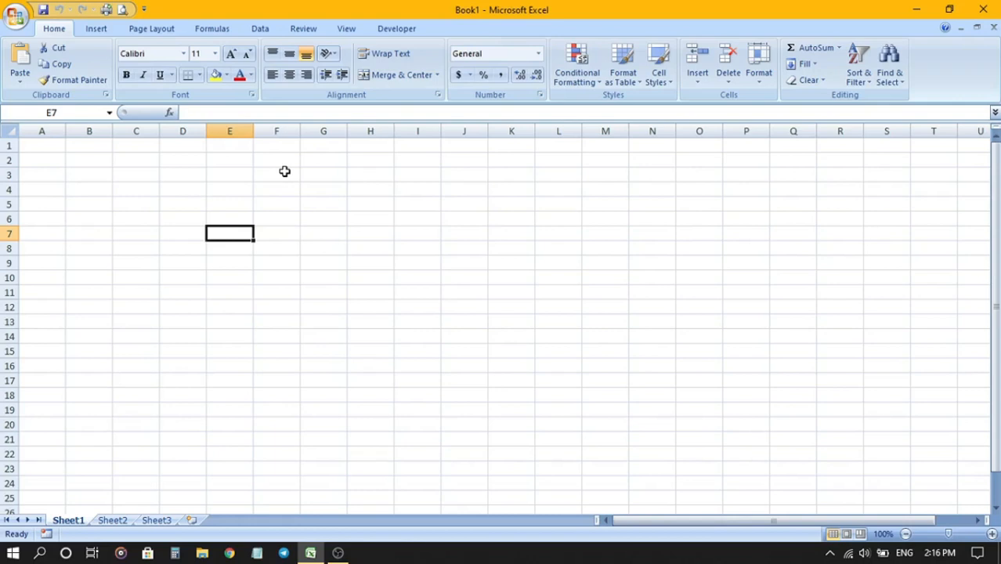
Step: Enter the title DIVINE GLOBAL ACADEMY in cell A1 and check how it spans the neighbouring cells
double_click(47, 148)
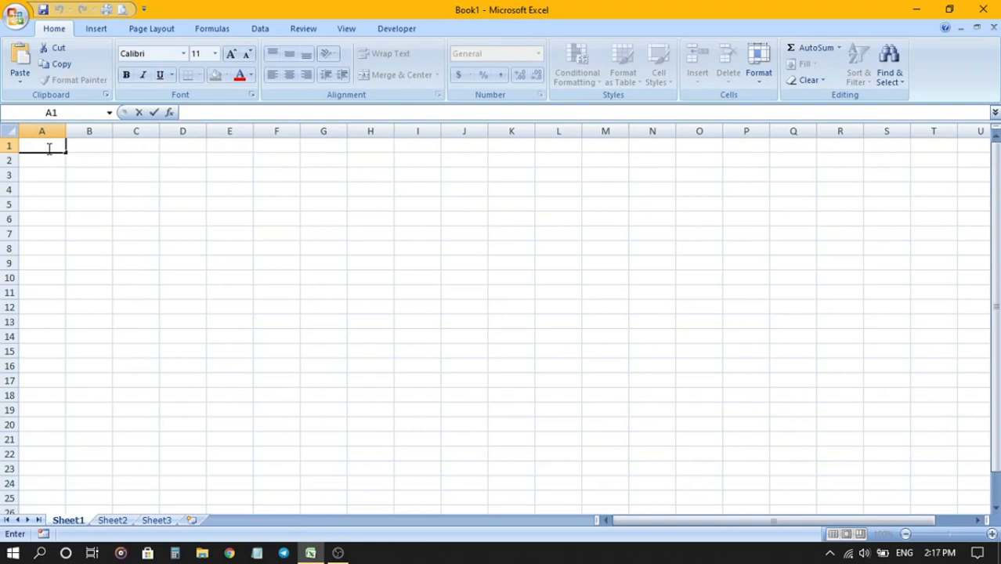
text(DIVINE G)
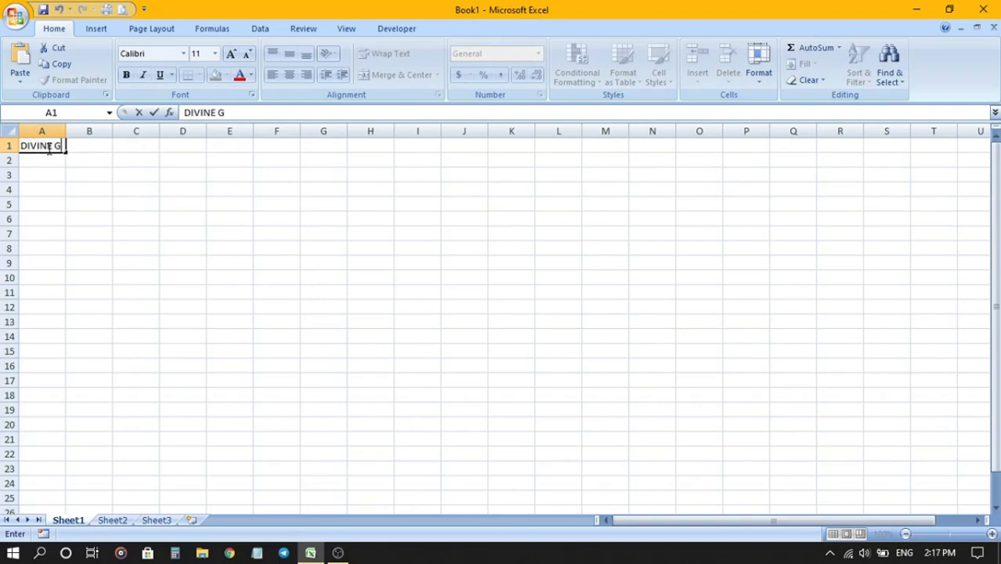
text(LOBAL )
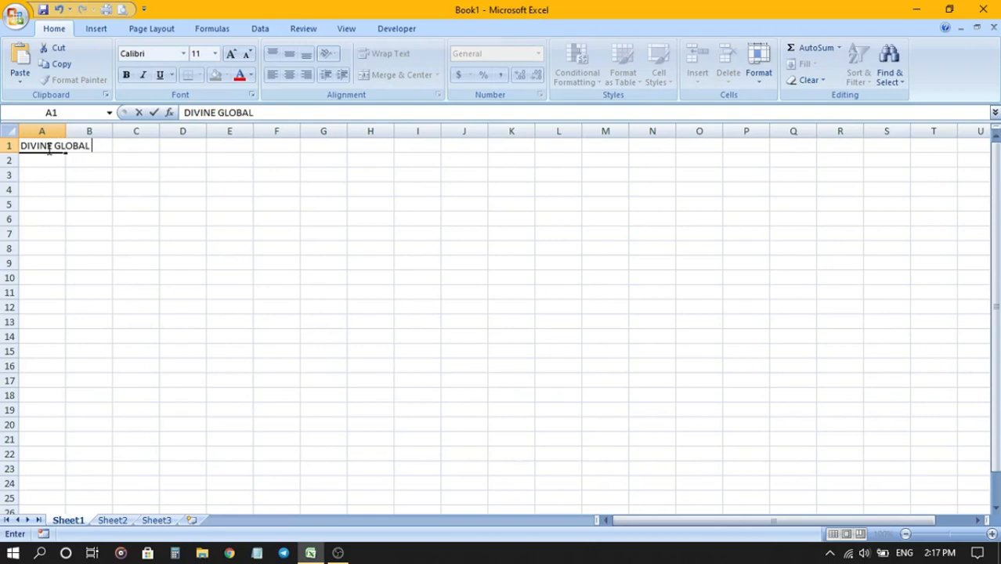
text(ACADEMY)
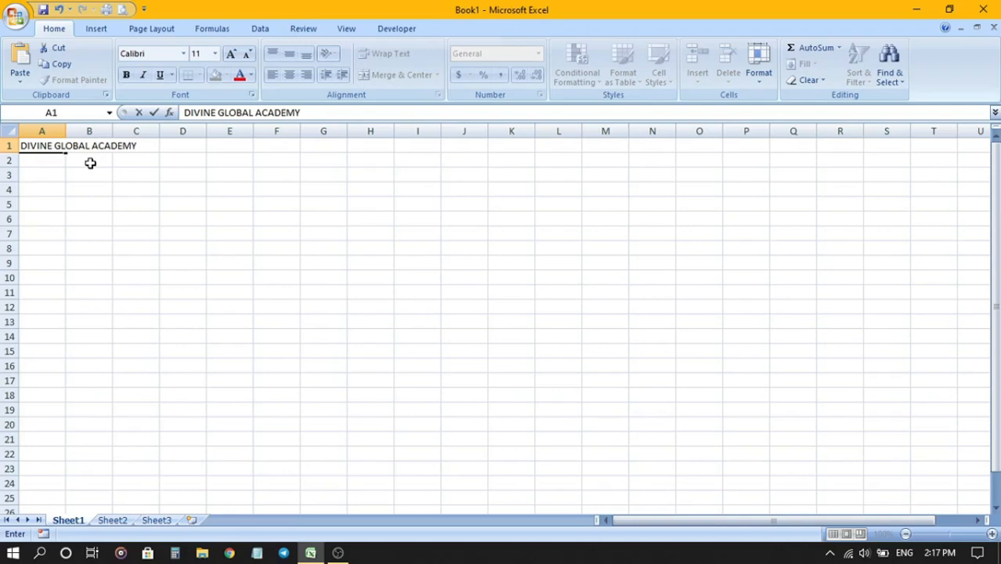
click(156, 174)
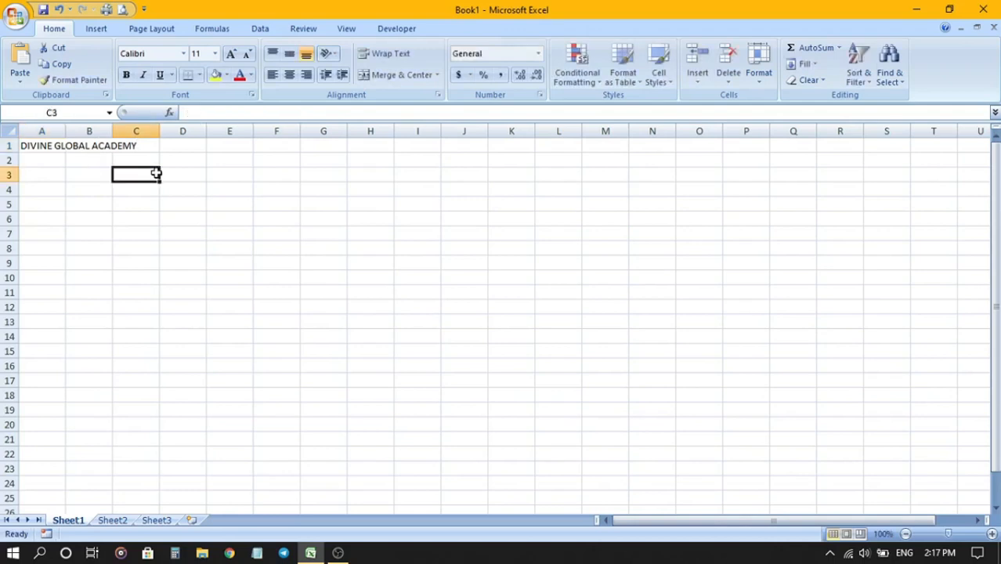
click(116, 146)
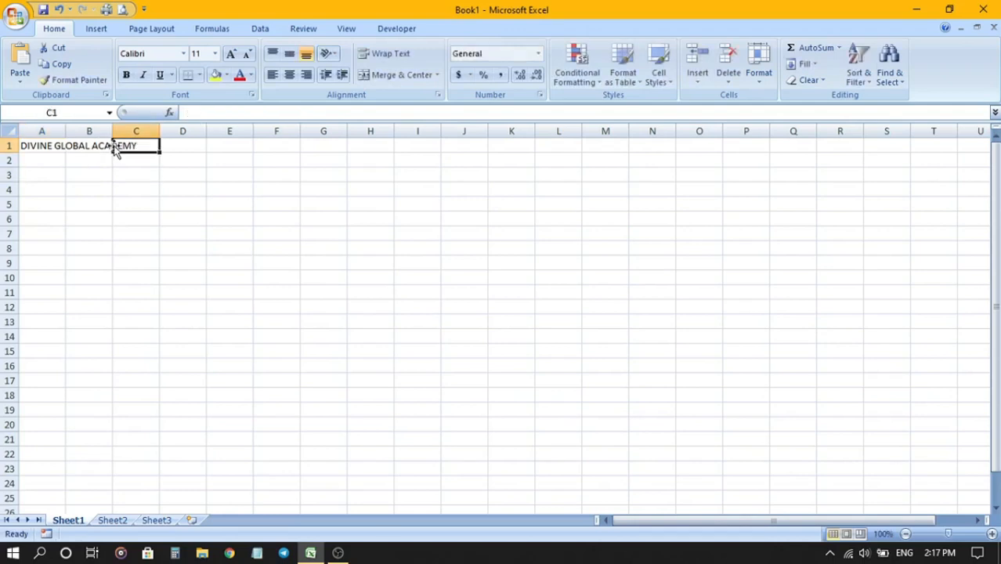
click(98, 145)
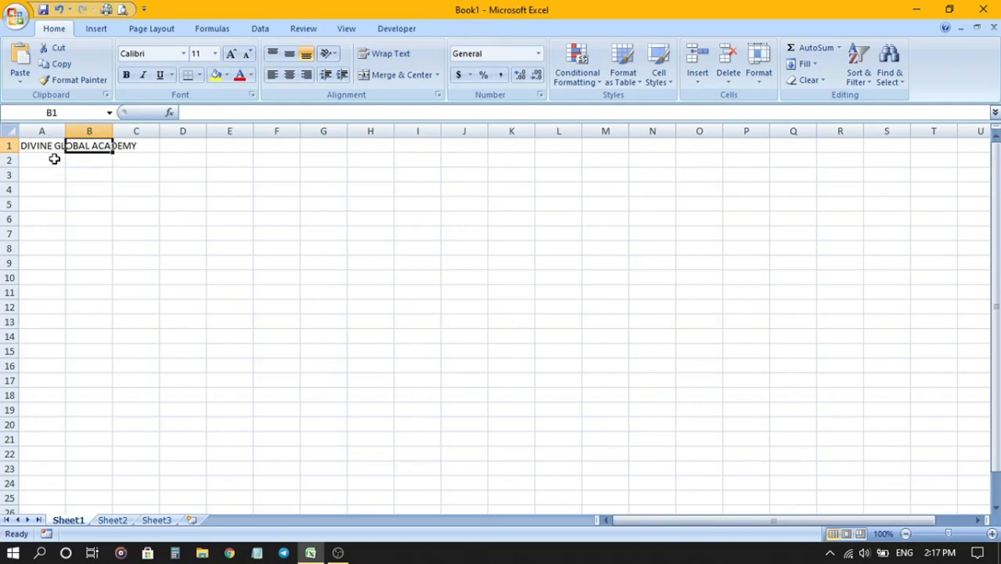
Step: Enter the heading S.NO in cell A2, below the title
click(54, 159)
double_click(54, 159)
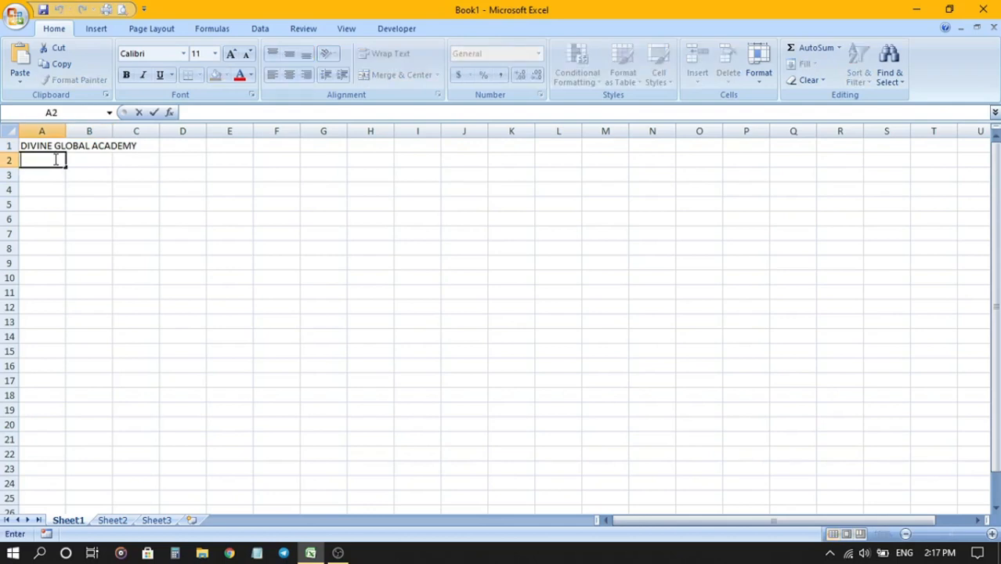
text(S.NO)
key(Tab)
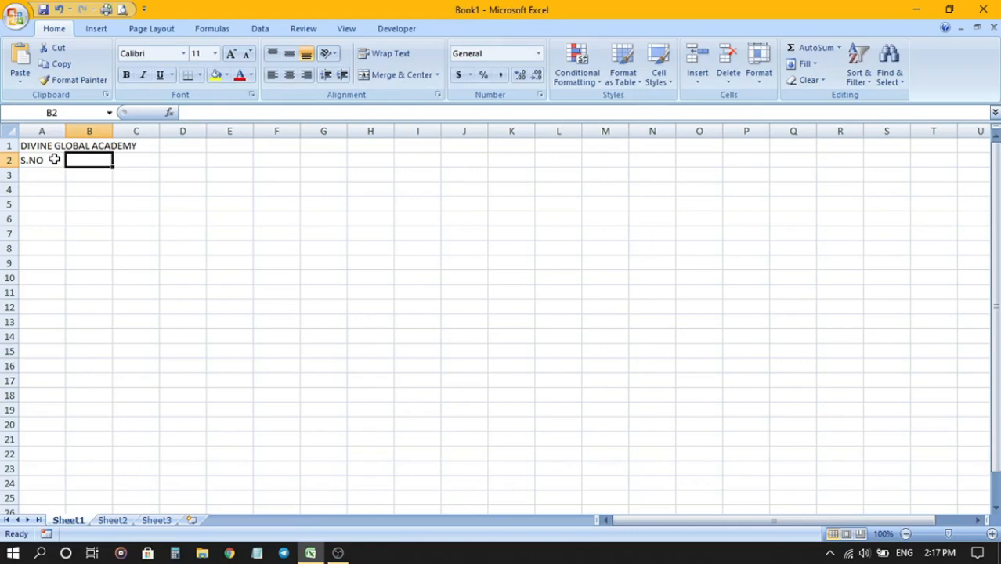
key(Return)
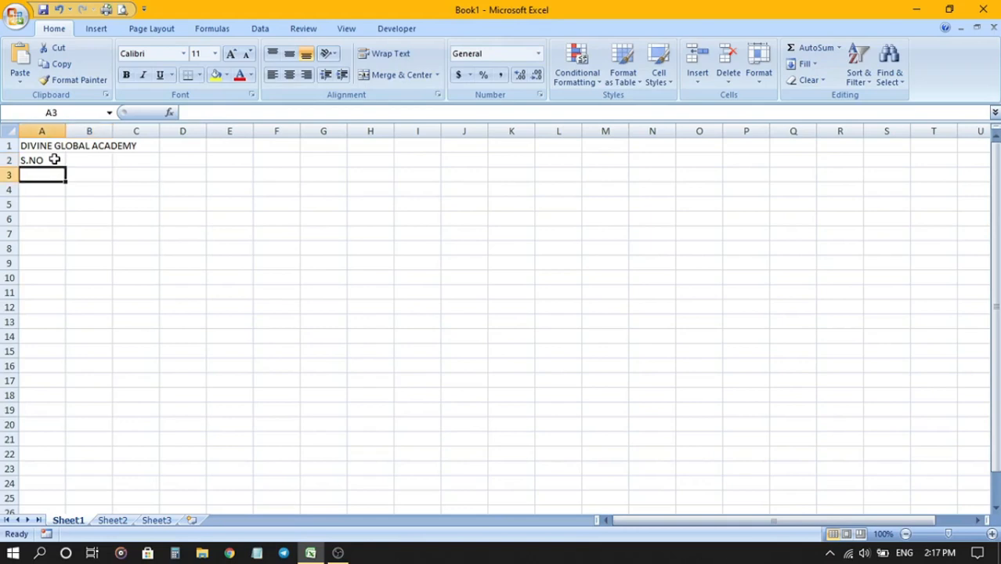
key(Right)
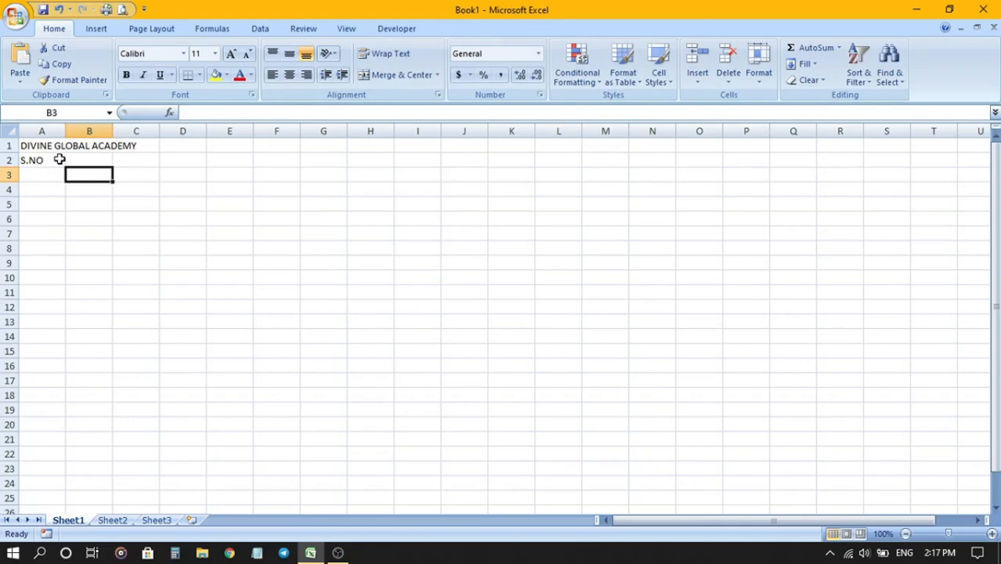
Step: Enter the heading STUDENTS NAME in cell B2 and check its overflow into C2
click(85, 159)
double_click(87, 159)
text(S)
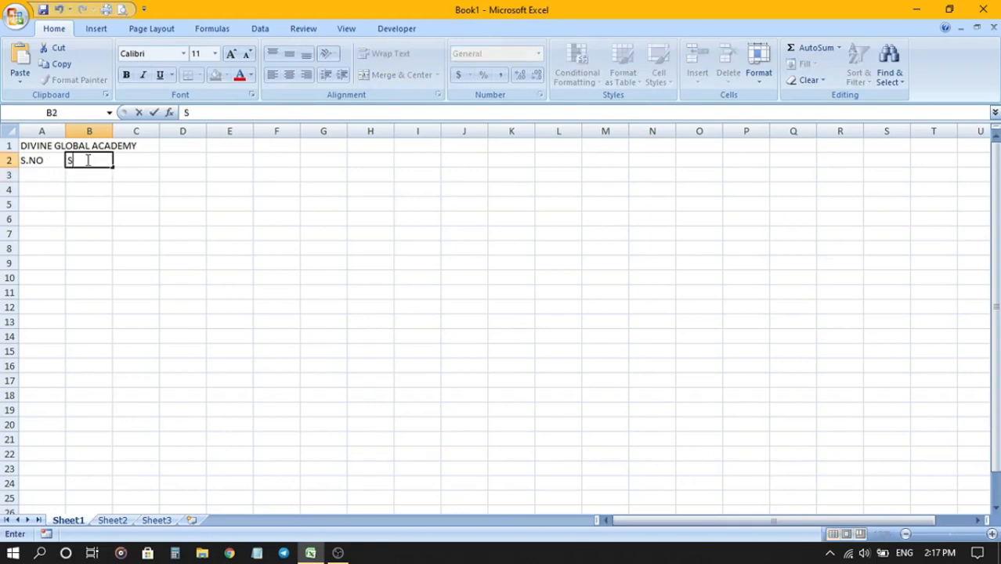
text(TUDENTS N)
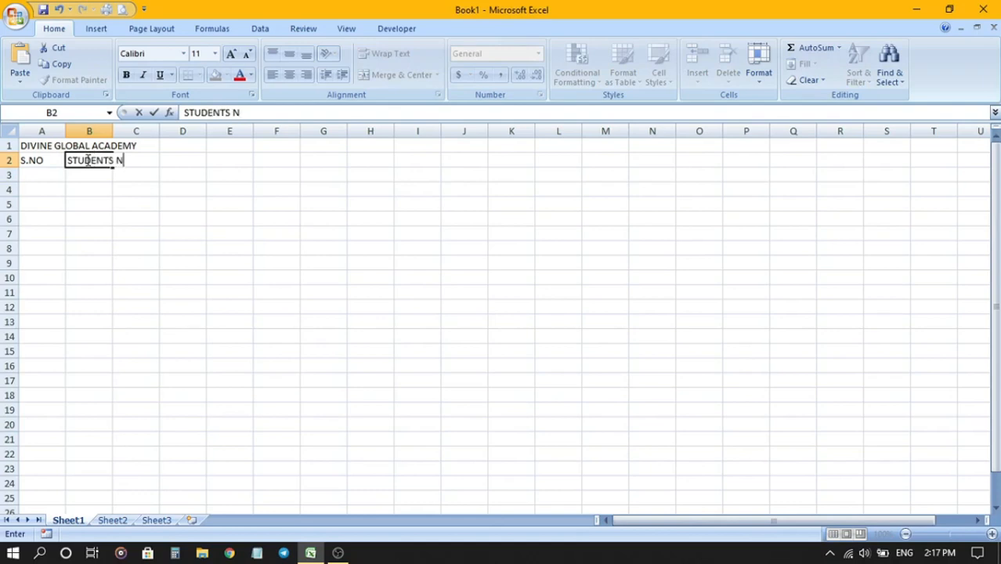
text(AME)
click(185, 174)
click(149, 160)
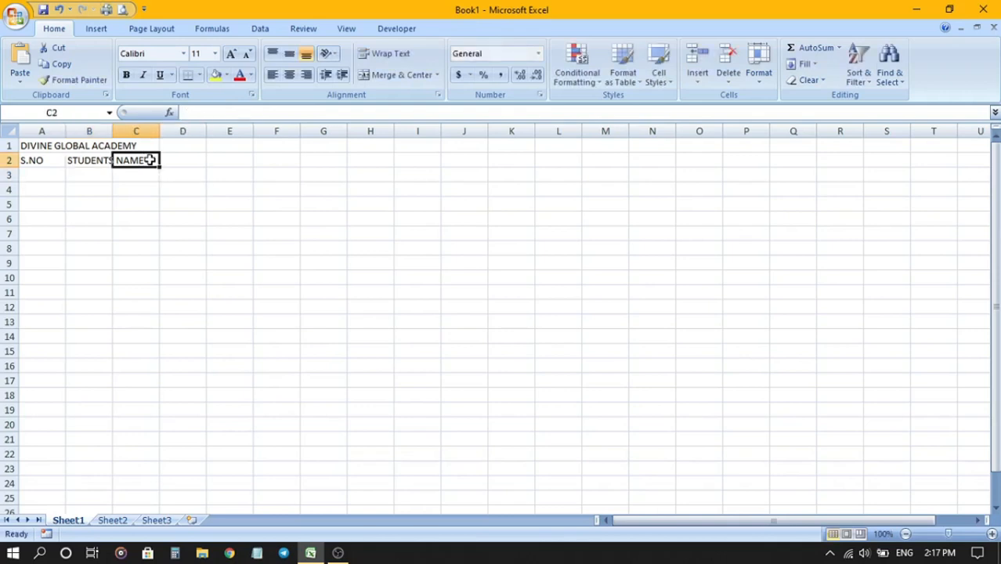
click(202, 175)
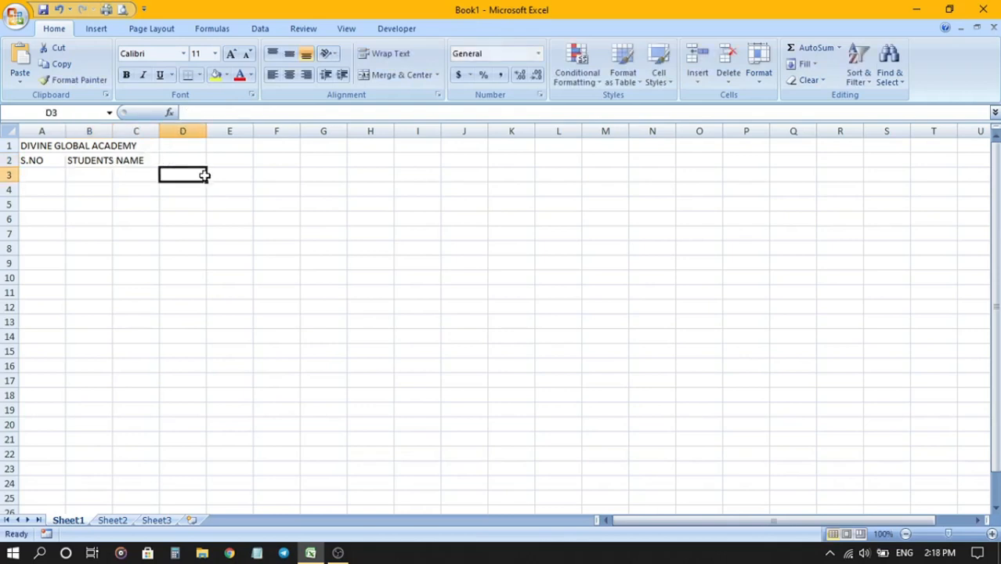
Step: Enter the subject headings MATHS in cell C2 and SCIENCE in cell D2
double_click(148, 160)
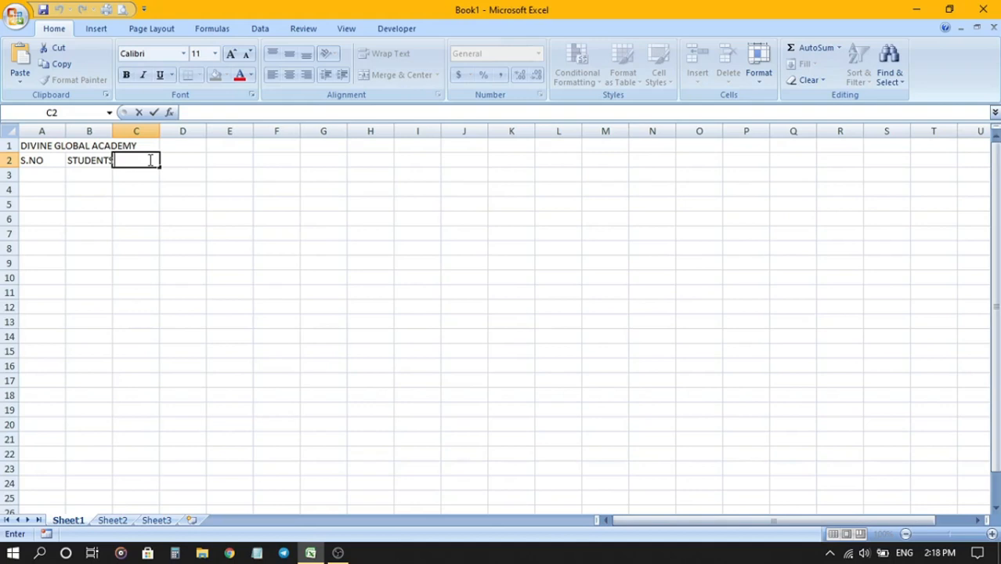
text(MATHS)
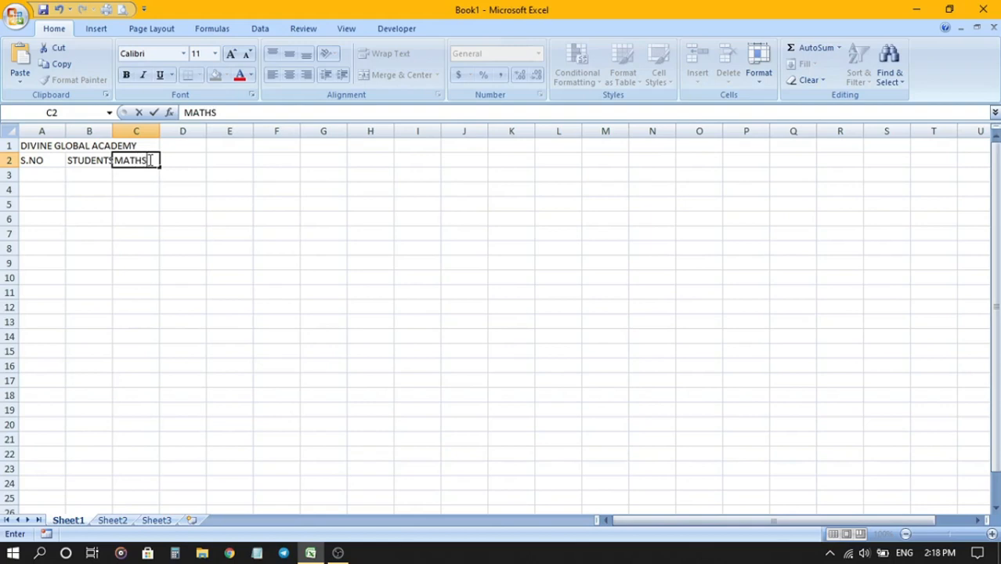
key(Tab)
text(SCI)
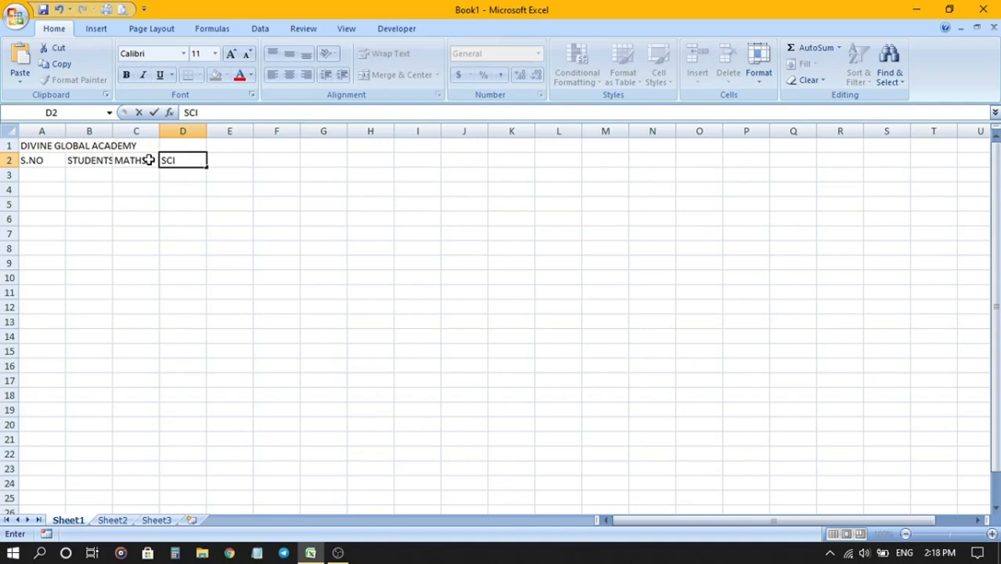
text(ENCE)
key(ctrl+Return)
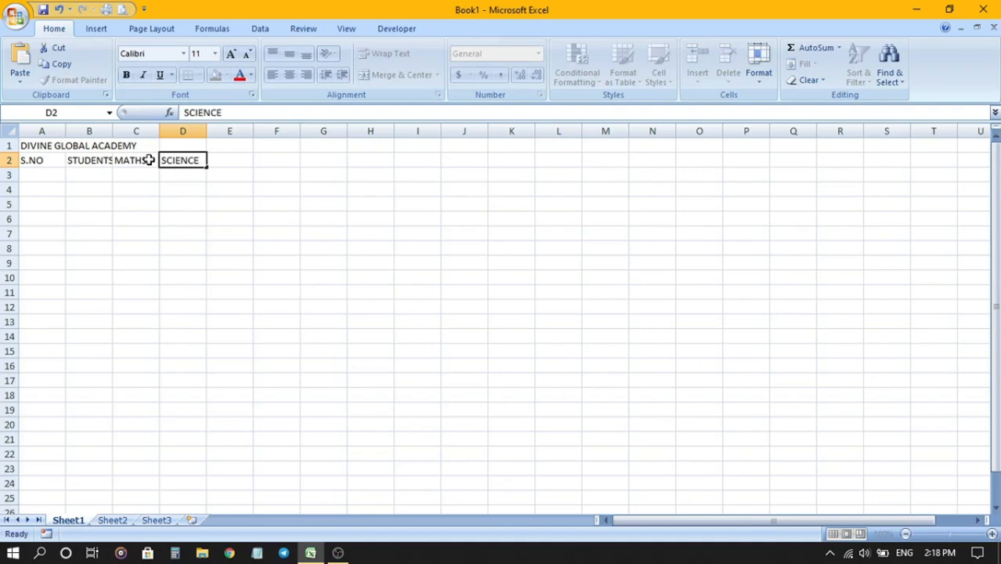
Step: Enter the subject headings S.ST in cell E2 and COMPUTER in cell F2
key(Tab)
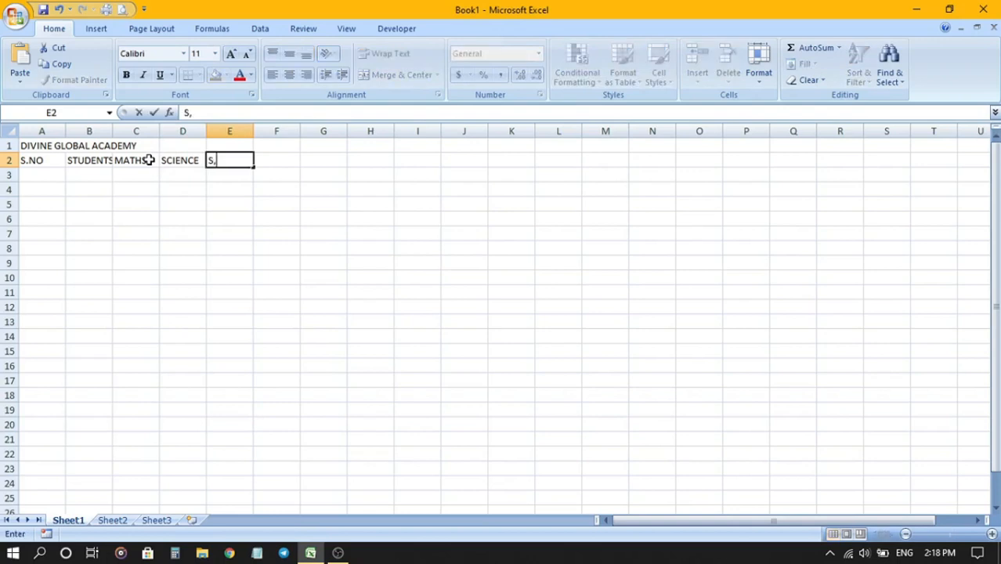
text(ST)
key(Tab)
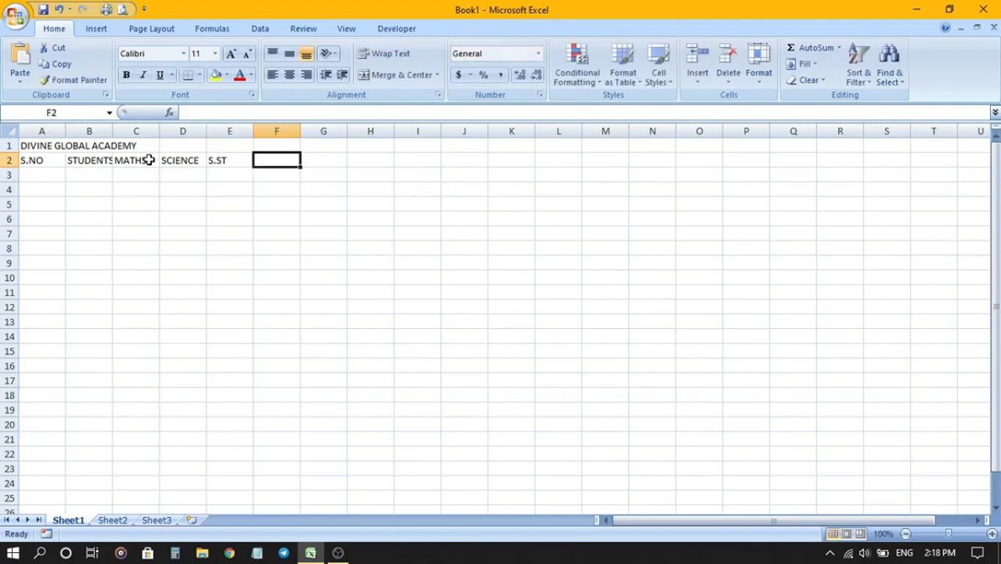
text(C)
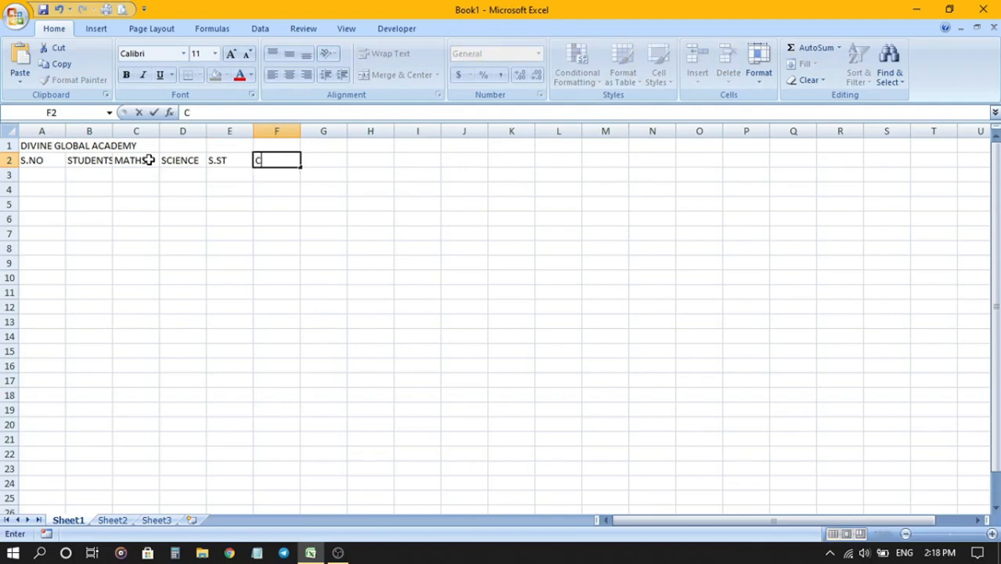
text(OMPUTER)
key(Tab)
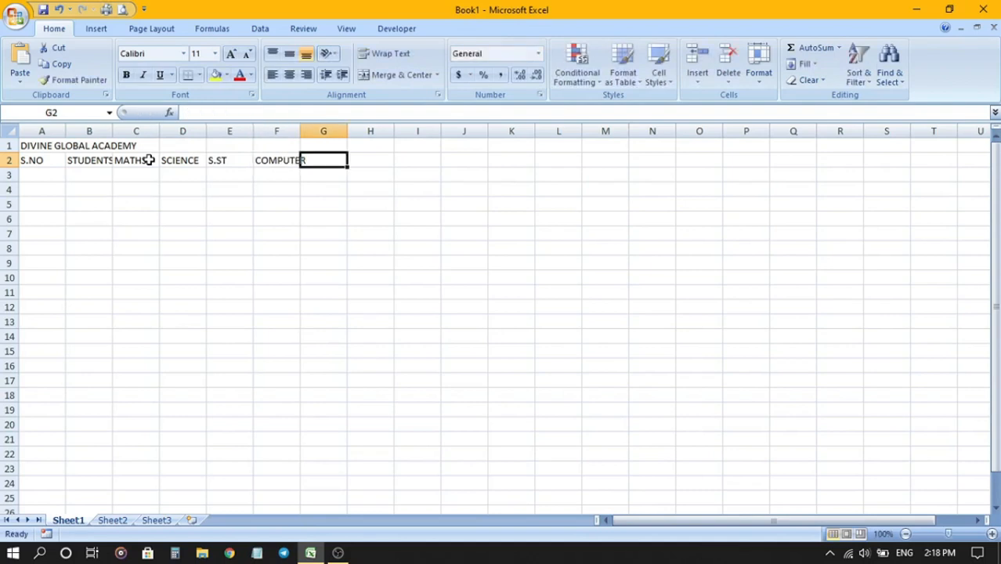
Step: Enter the subject heading G.K in cell G2
text(G)
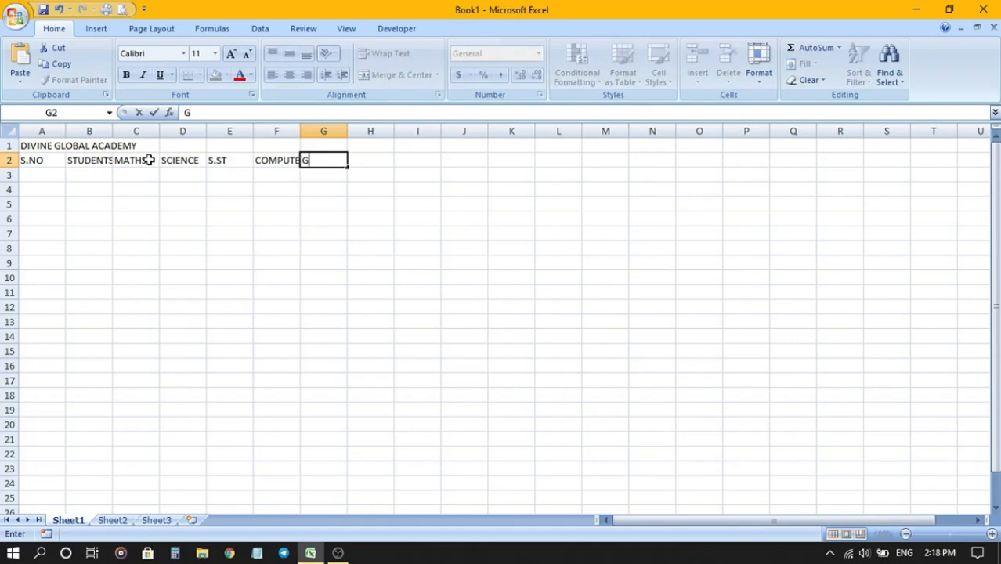
text(.K)
key(Tab)
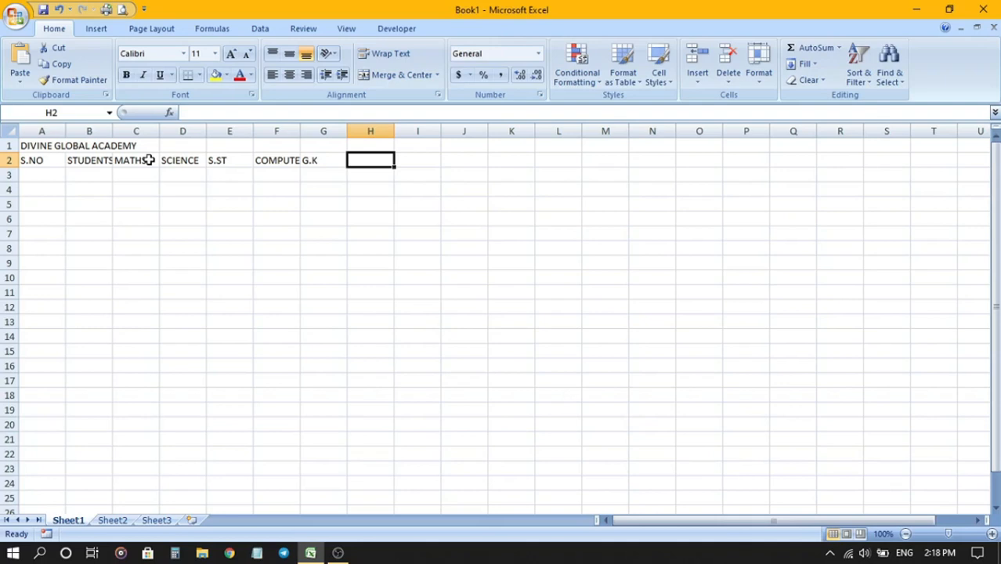
Step: Enter the headings O.M in cell H2 and T.M in cell I2
text(O)
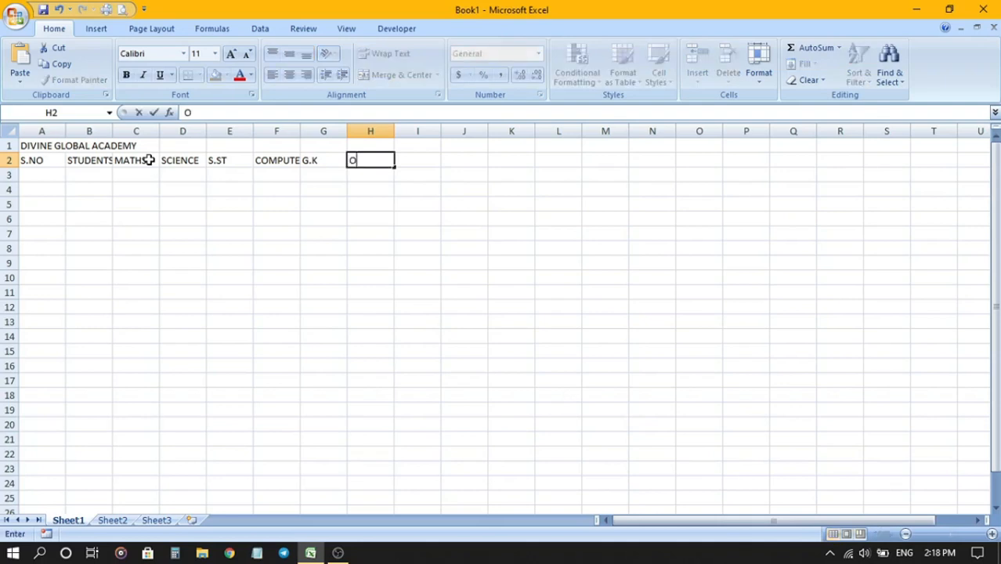
text(.M)
key(Tab)
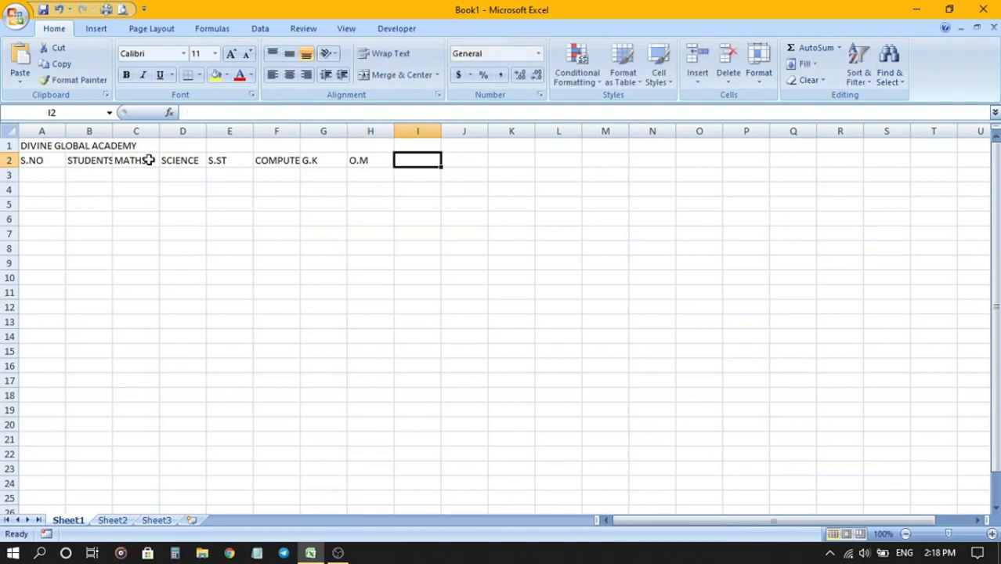
text(T)
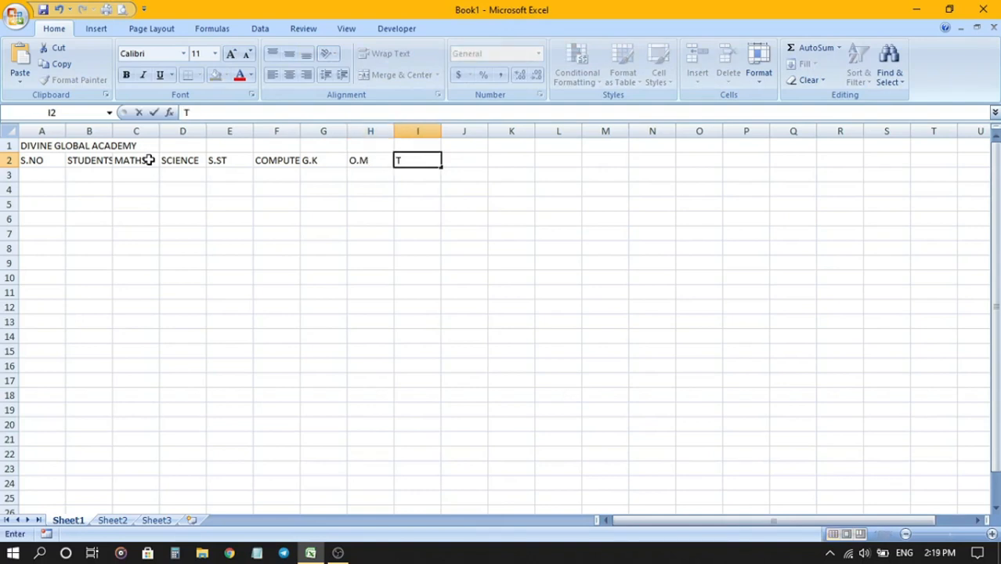
text(.M)
key(Tab)
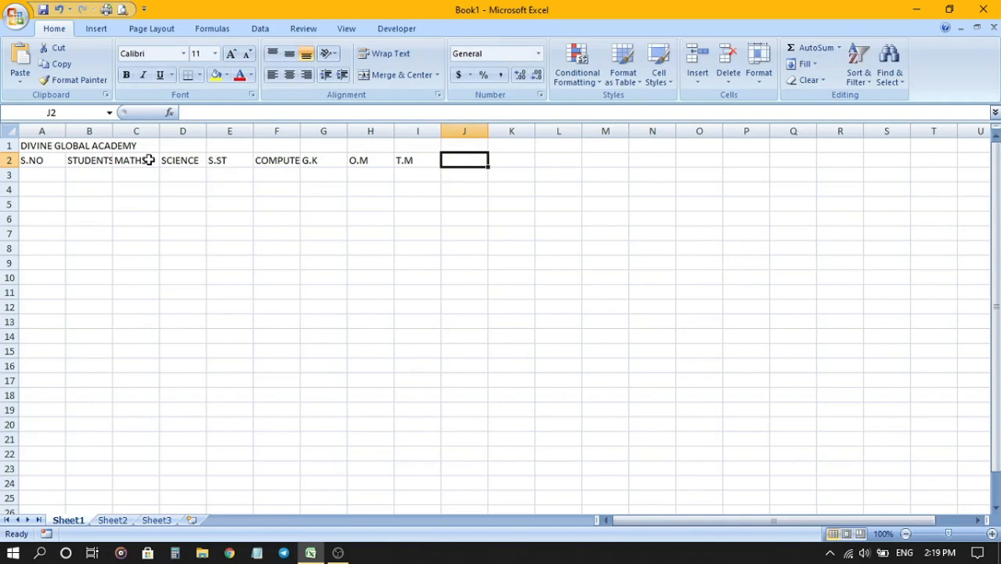
Step: Enter the headings PERCENTAGE in cell J2 and GRADE in cell K2
text(PWE)
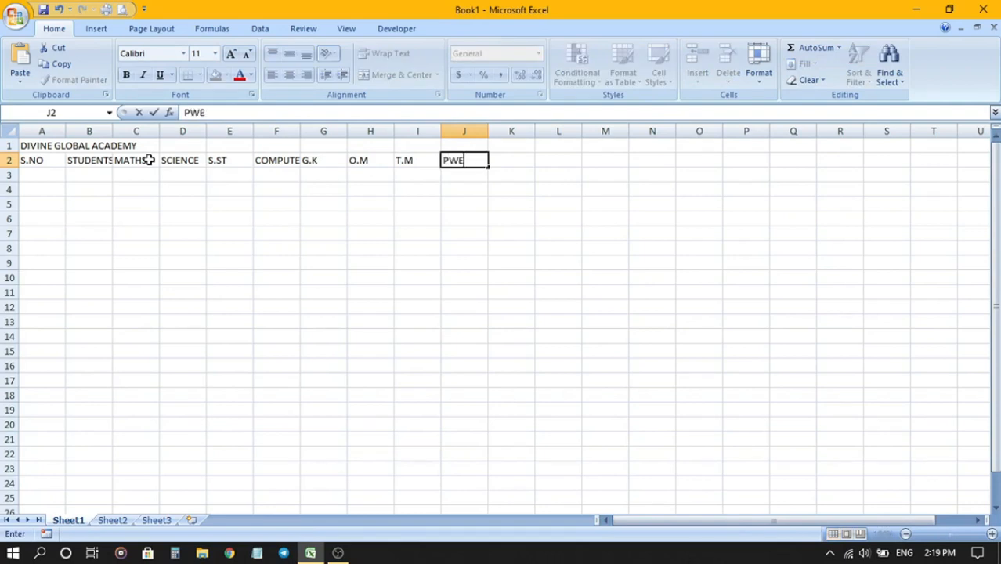
key(BackSpace)
key(BackSpace)
text(ERCENTAGE)
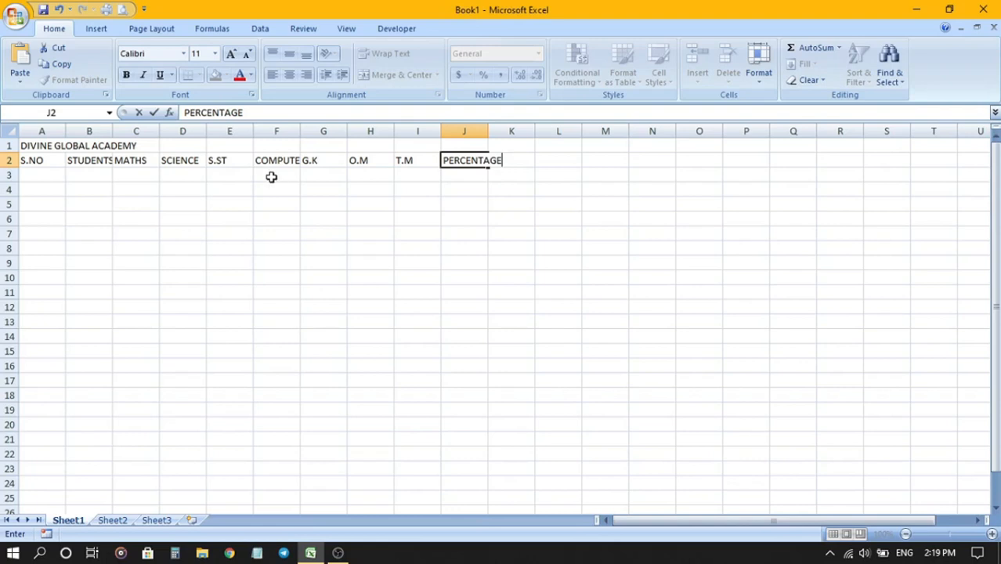
key(Tab)
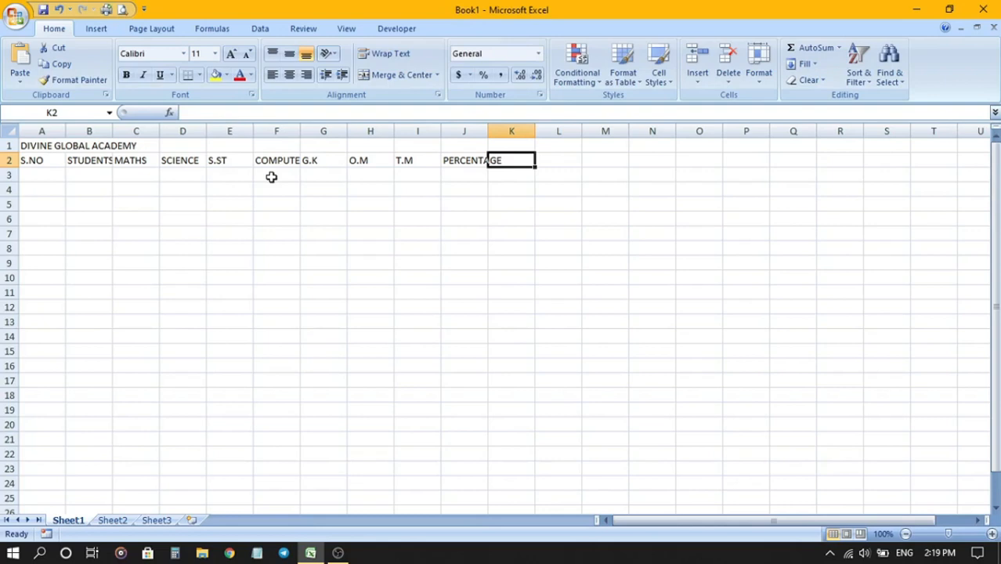
text(GRADE)
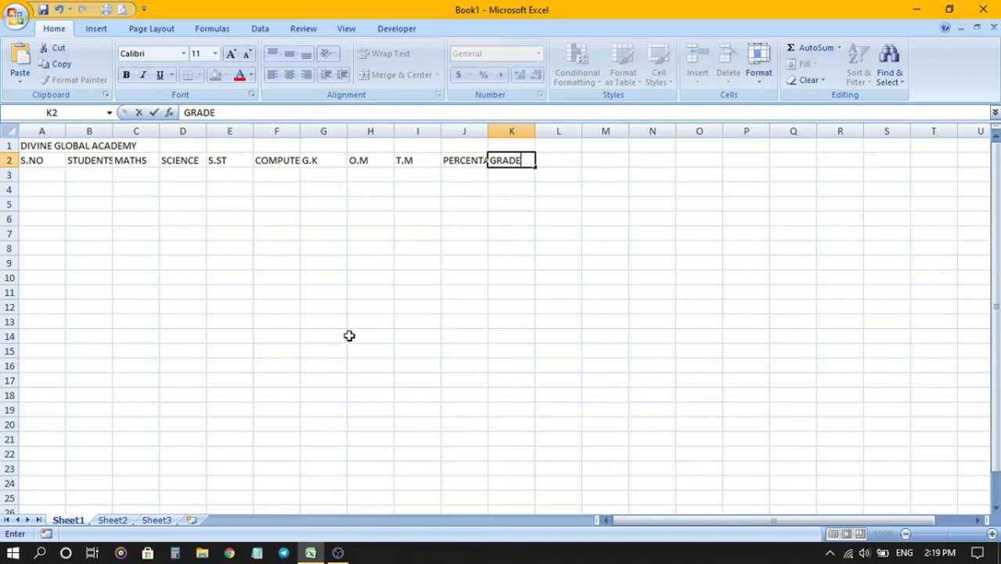
click(429, 304)
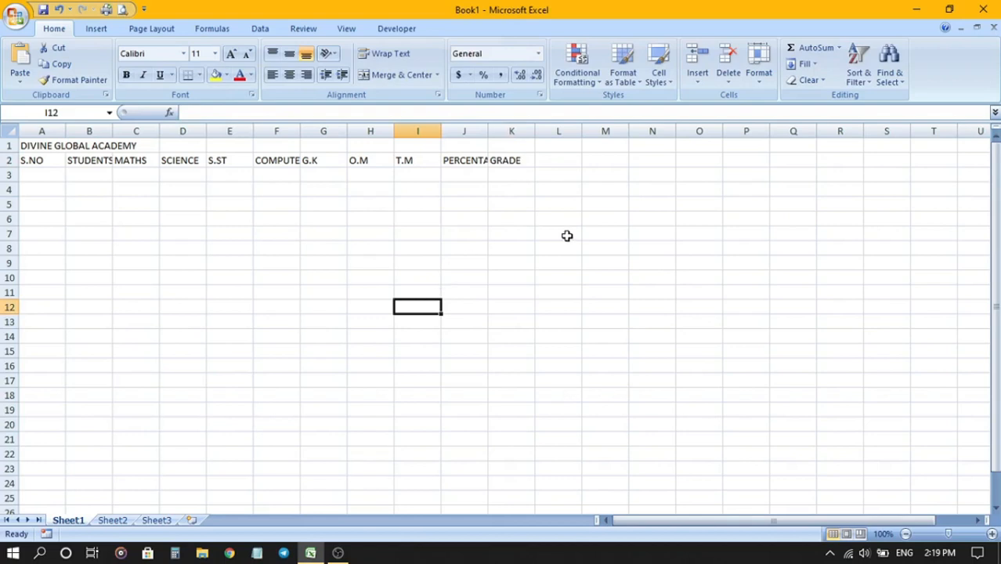
Step: Apply All Borders to the table range A1:K7
click(180, 146)
click(274, 147)
click(519, 148)
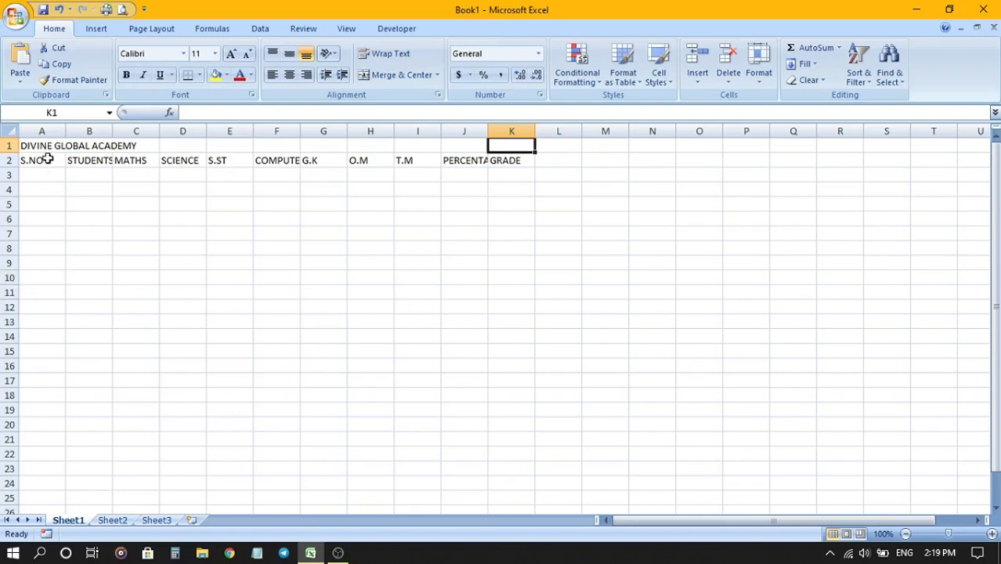
drag(38, 146, 512, 249)
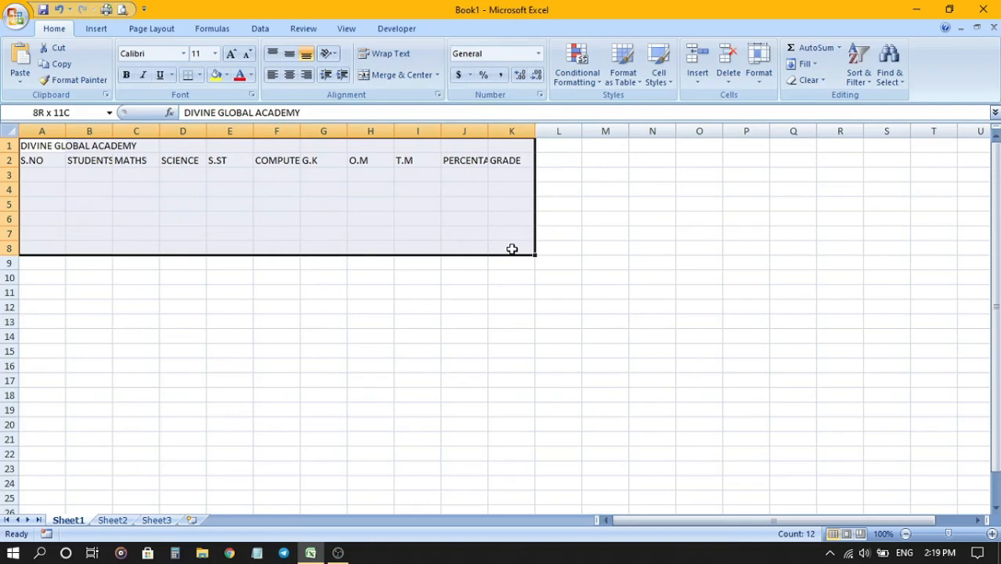
drag(511, 249, 510, 233)
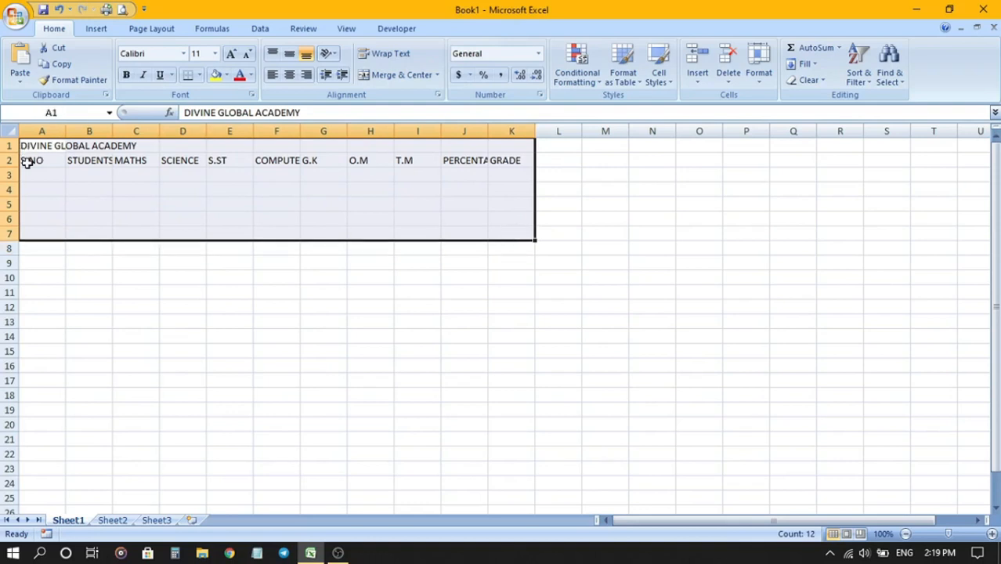
click(199, 75)
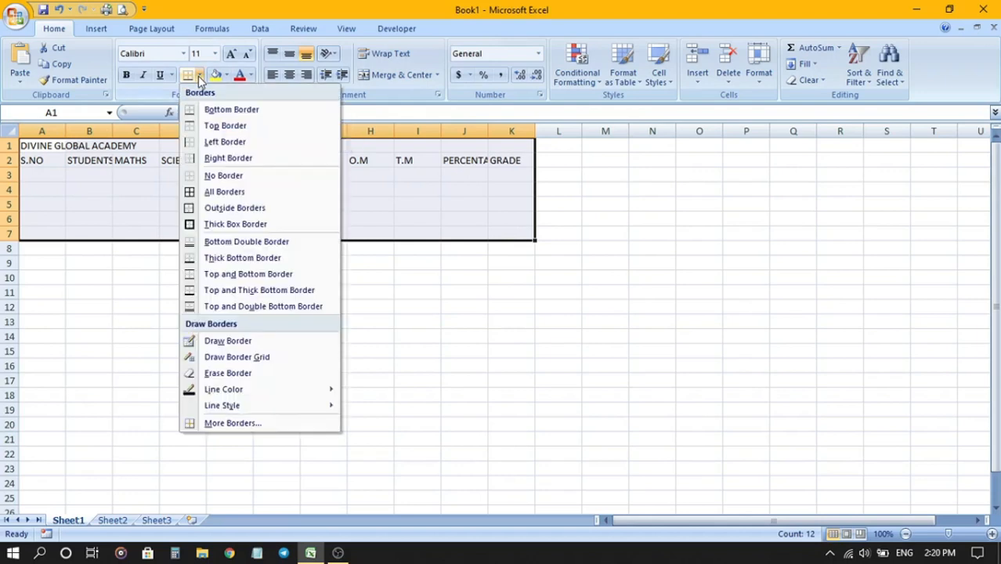
click(225, 192)
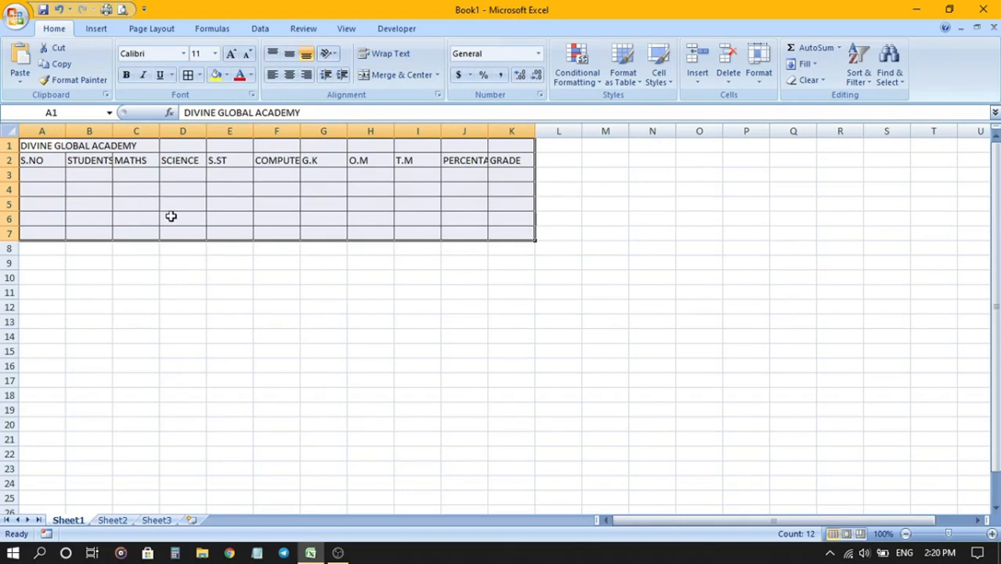
click(258, 304)
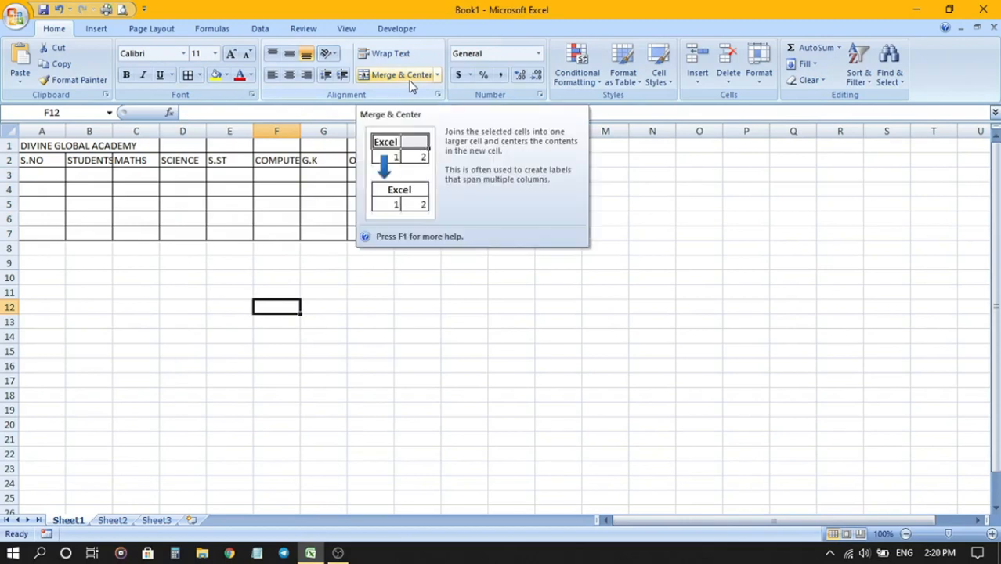
Step: Merge and center the title DIVINE GLOBAL ACADEMY across cells A1:K1
click(349, 292)
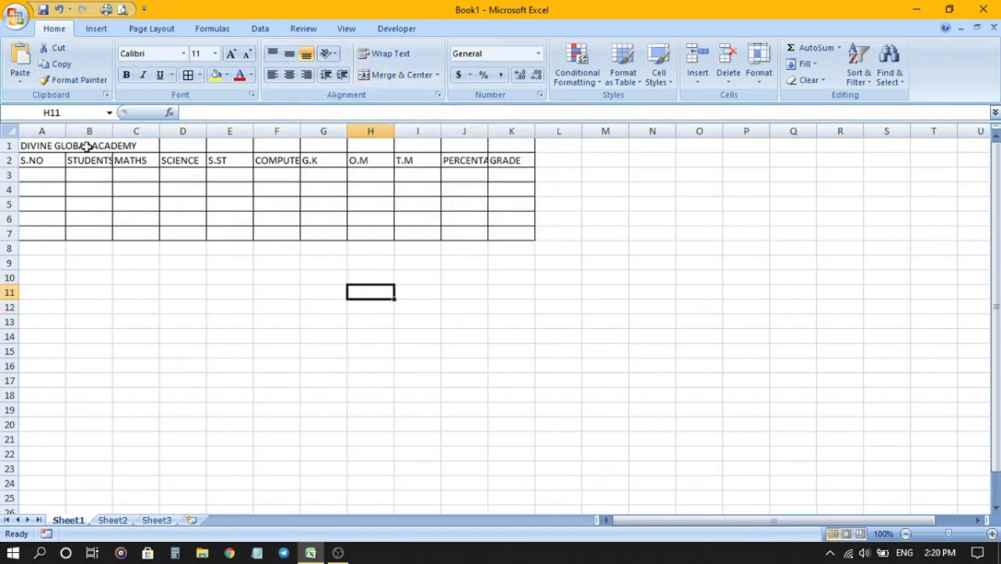
click(184, 146)
click(235, 143)
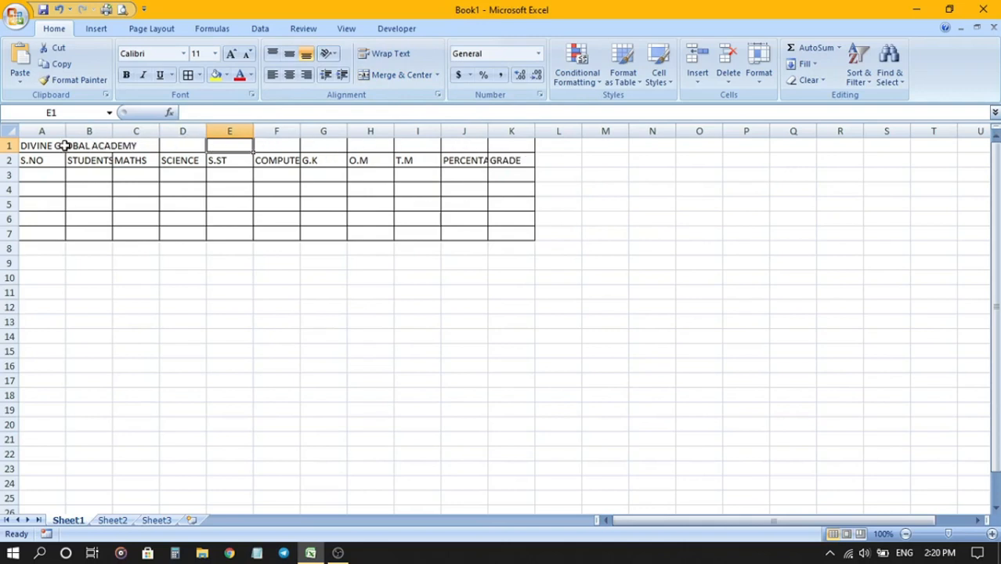
drag(56, 145, 509, 147)
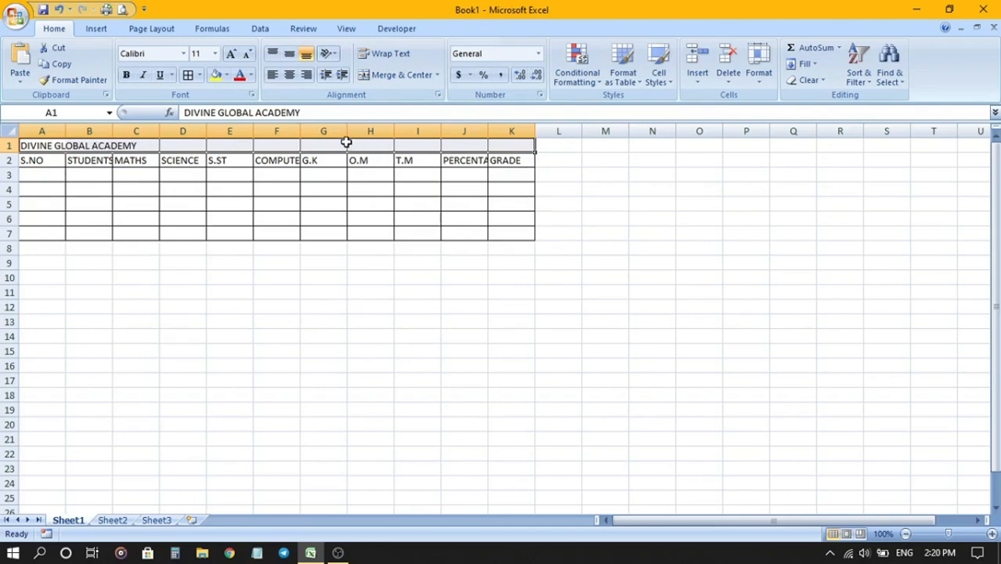
click(393, 76)
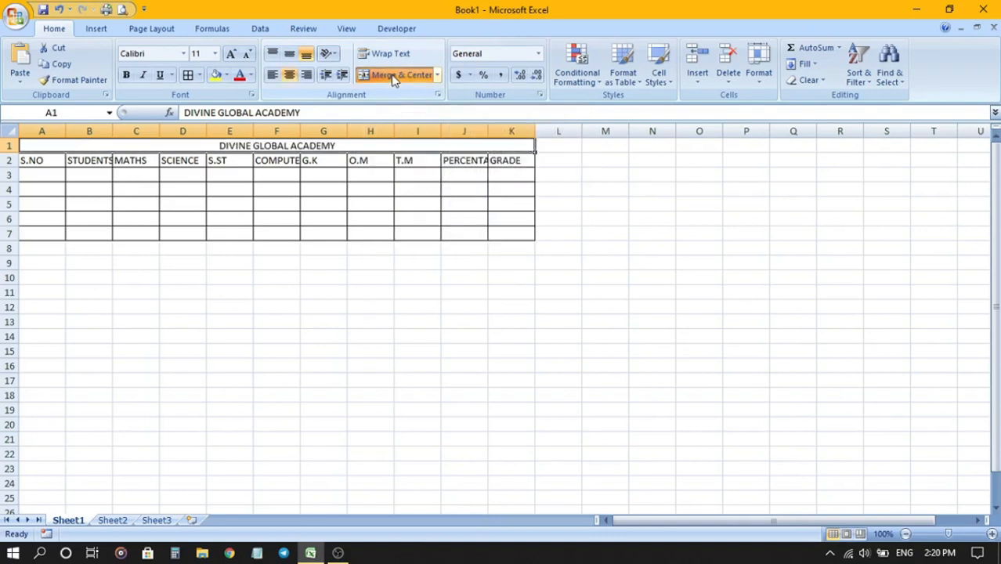
click(335, 290)
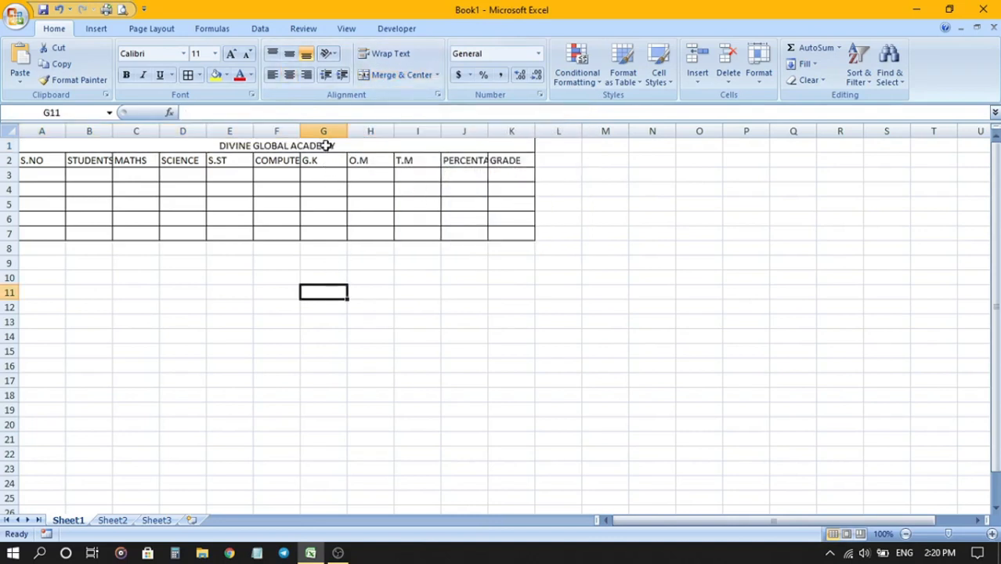
click(464, 333)
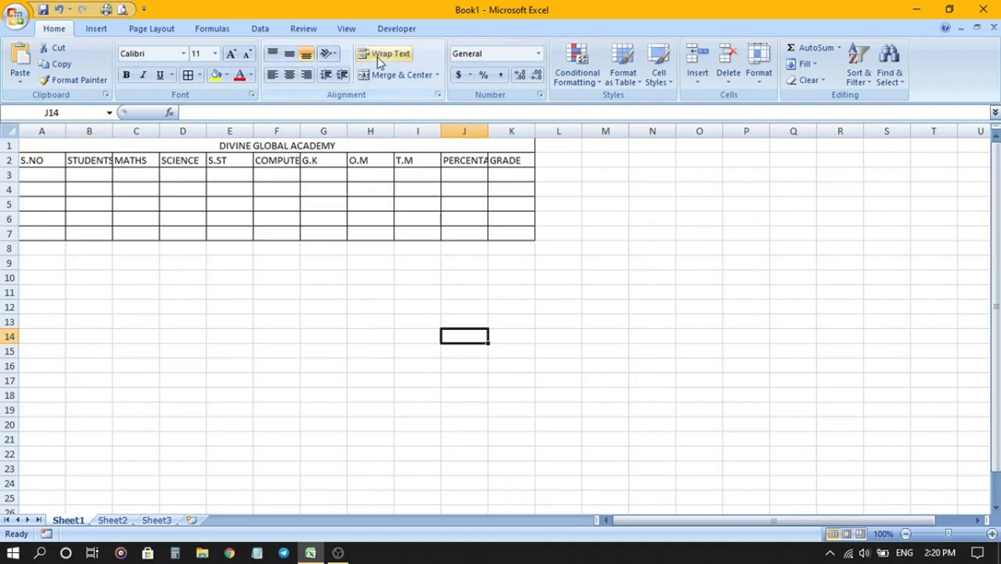
Step: Increase the height of row 2 to about two text lines and wrap the STUDENTS NAME heading in cell B2
click(86, 161)
click(188, 301)
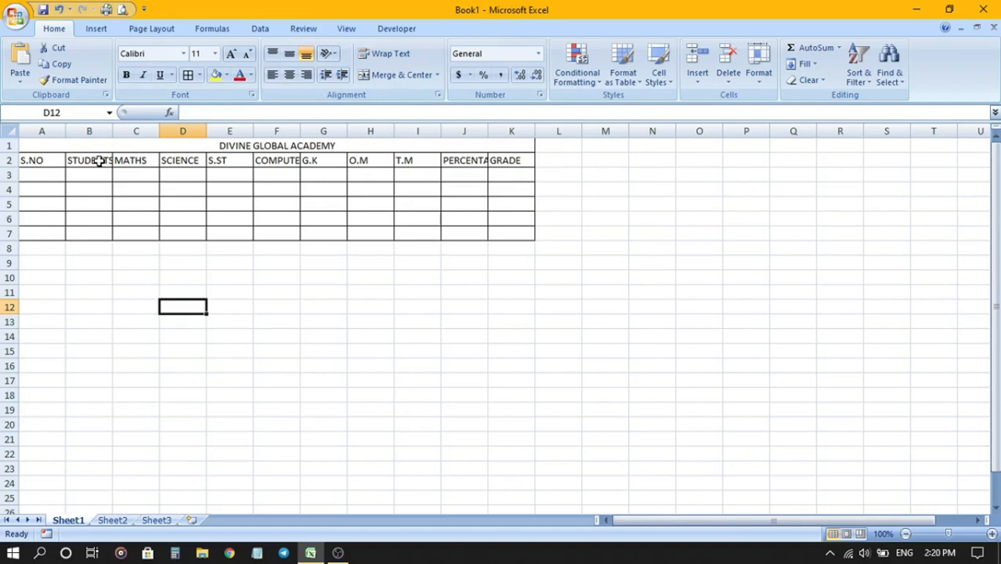
click(100, 161)
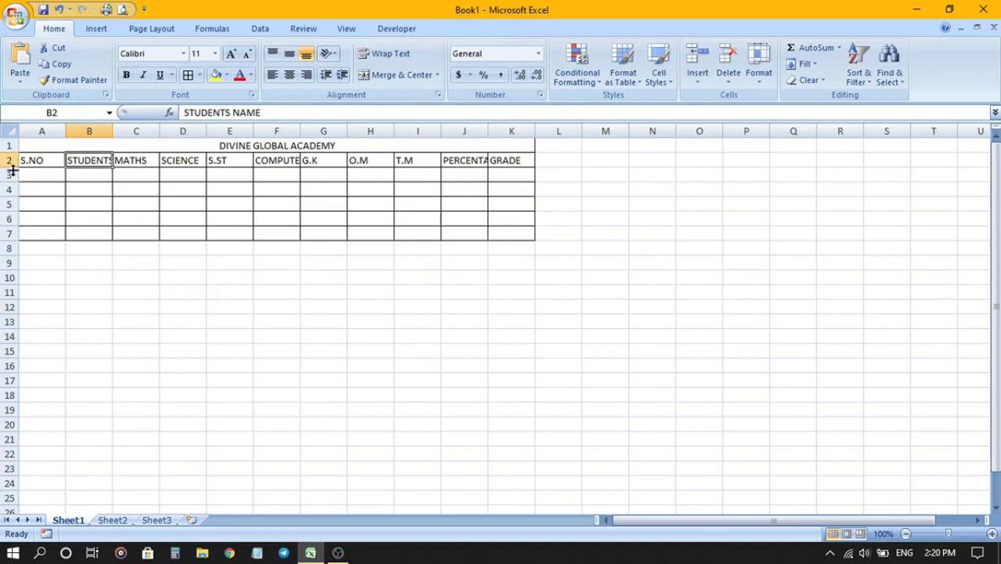
drag(8, 167, 8, 181)
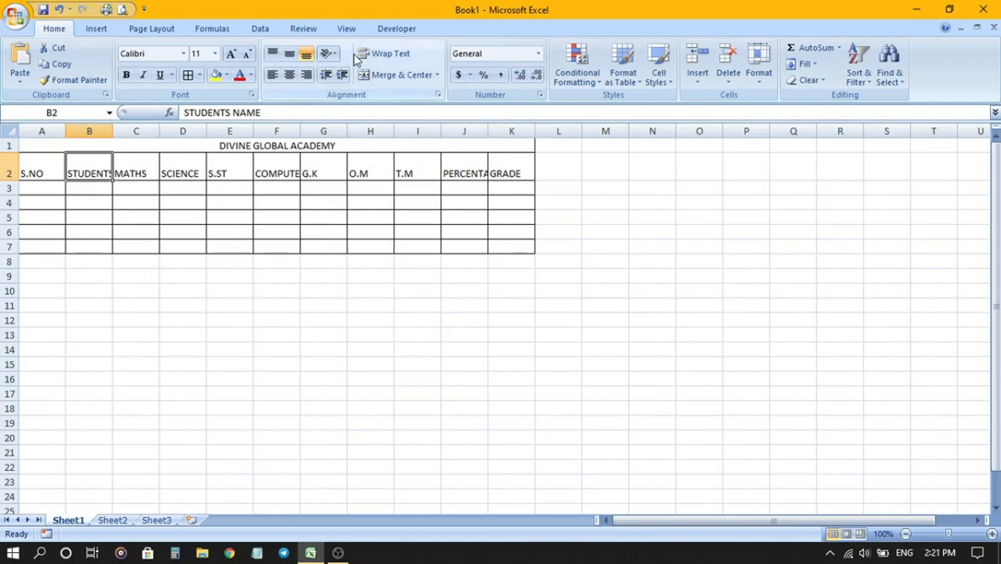
click(393, 54)
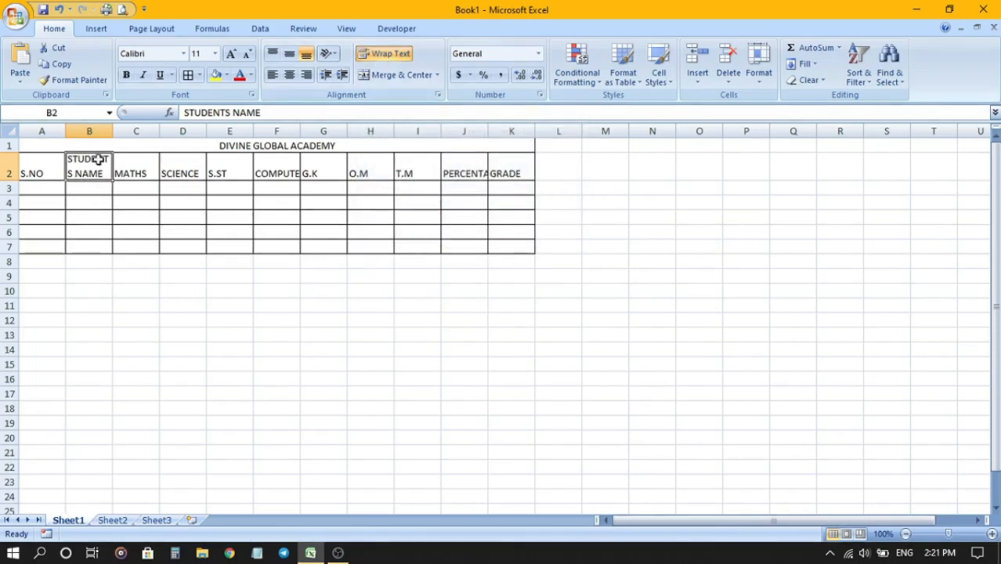
Step: Reduce the font size of the STUDENTS NAME heading in cell B2 to 9
click(247, 56)
click(247, 56)
click(246, 56)
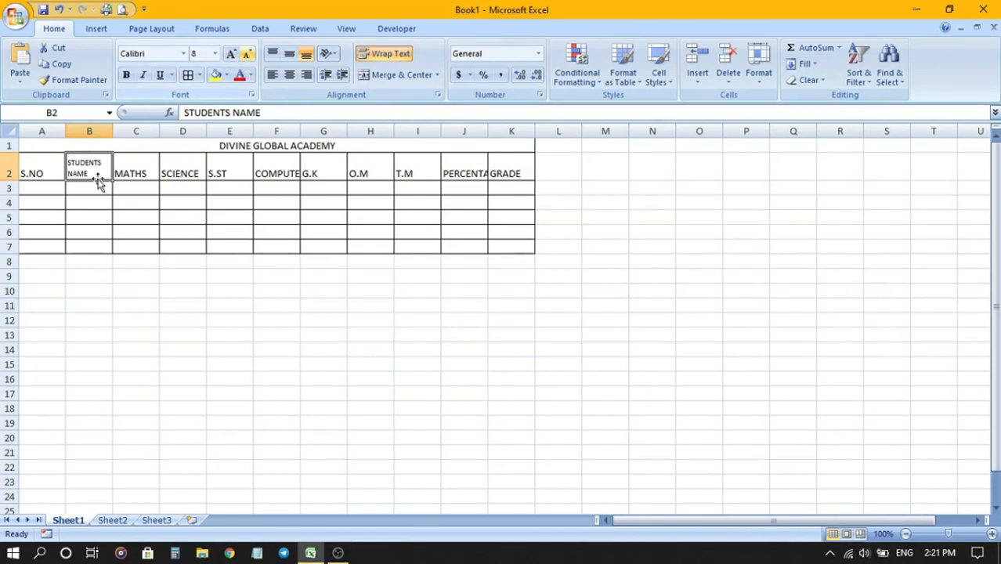
click(232, 55)
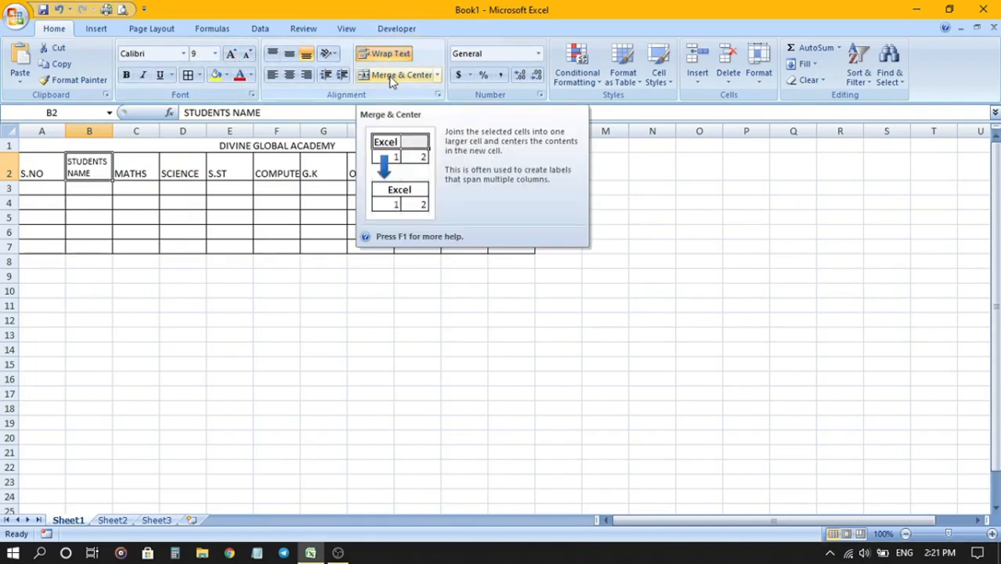
Step: Merge the blank cells A9:K11 below the table row by row with Merge Across
click(436, 74)
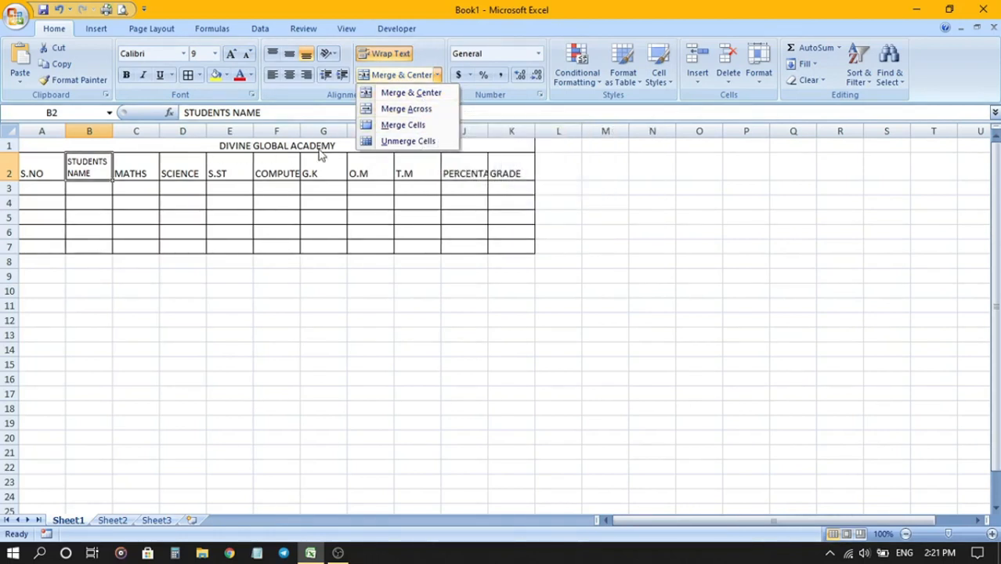
click(567, 320)
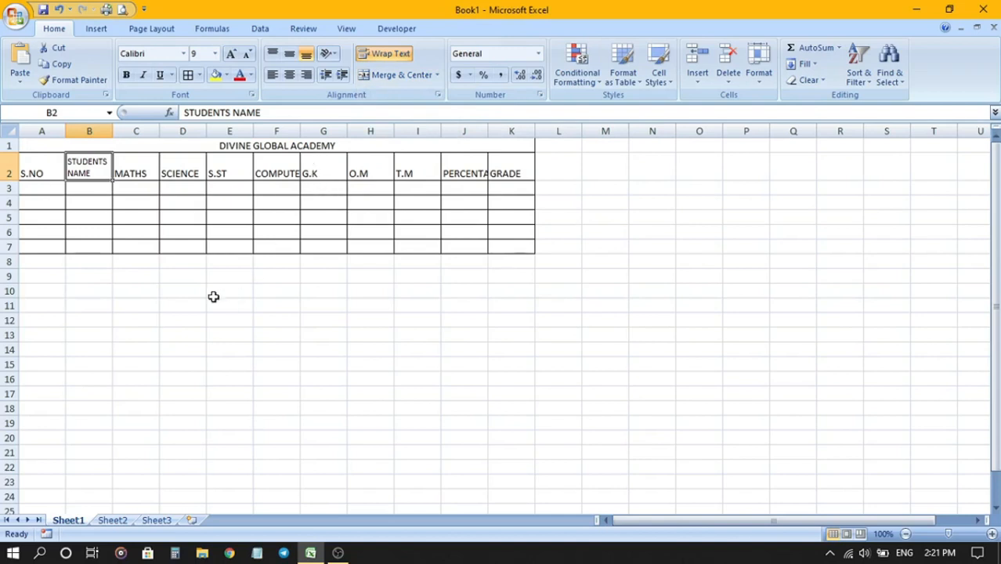
click(43, 275)
drag(44, 275, 499, 311)
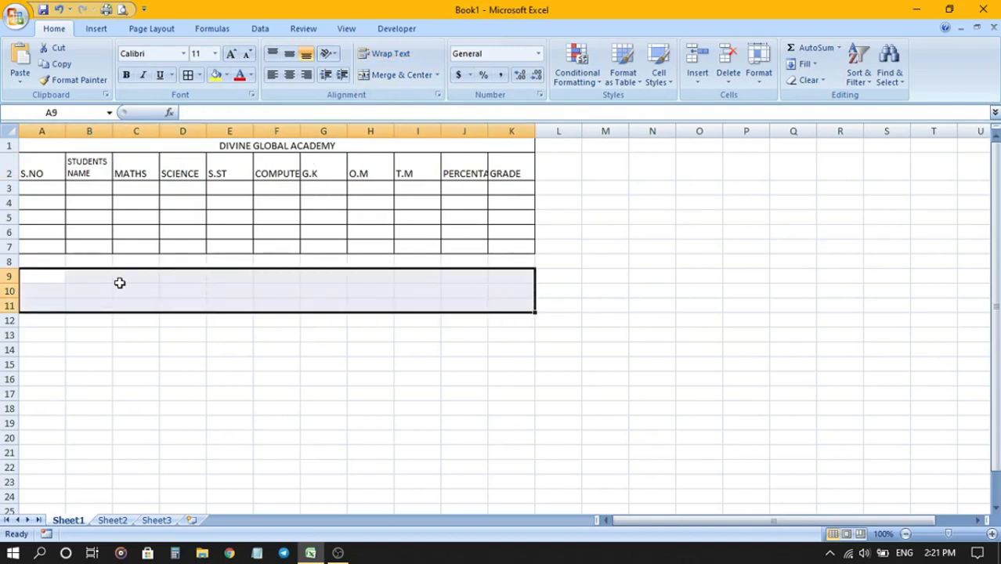
click(437, 75)
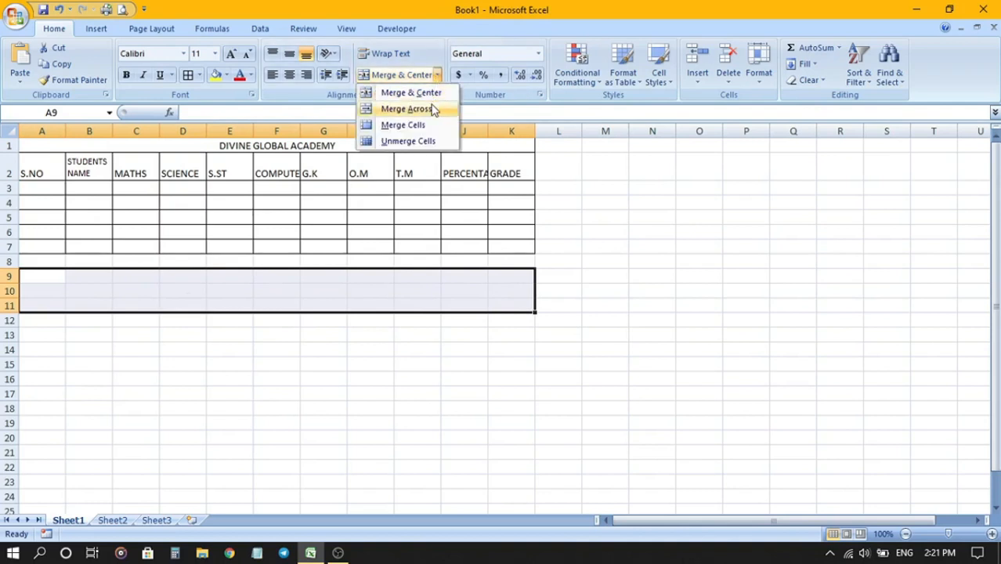
click(432, 110)
click(414, 348)
click(276, 292)
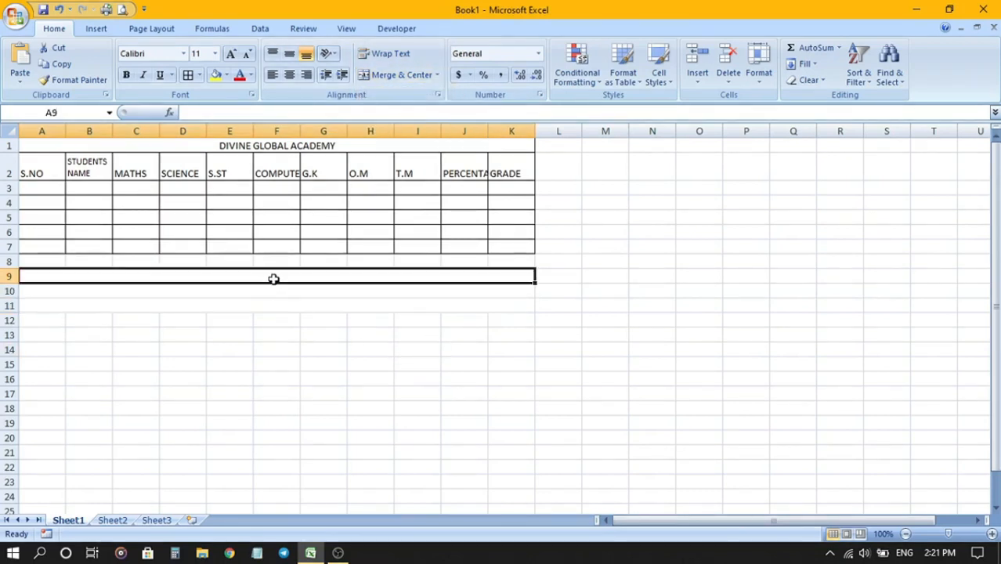
click(279, 305)
Step: Unmerge the merged rows 9 to 11 below the table back into separate cells
drag(53, 279, 329, 304)
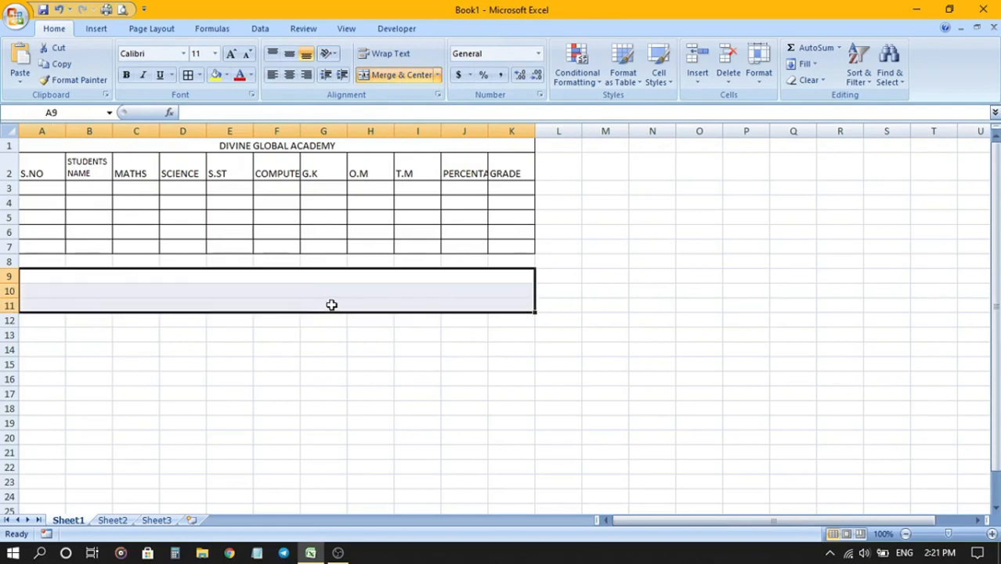
click(436, 75)
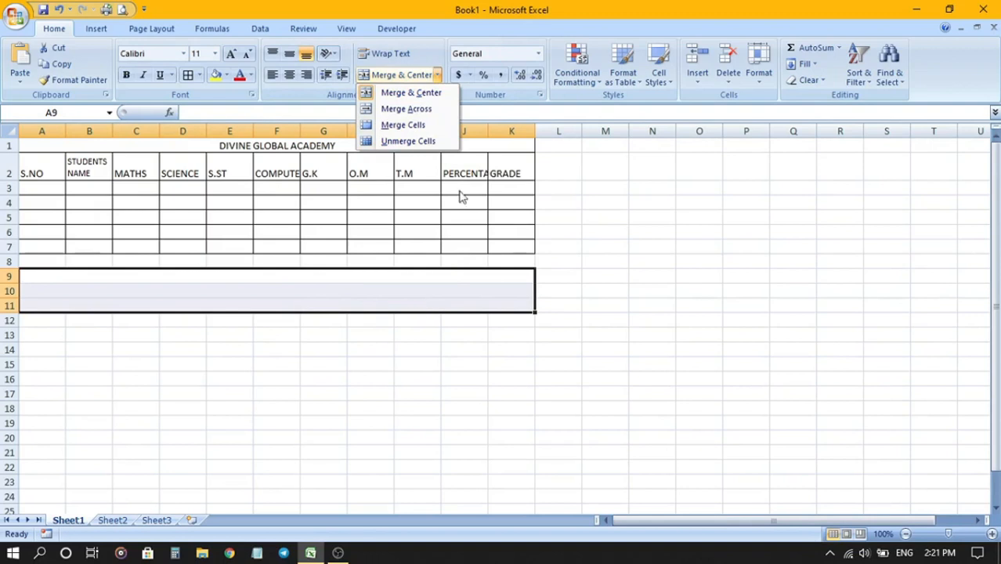
click(399, 141)
click(595, 290)
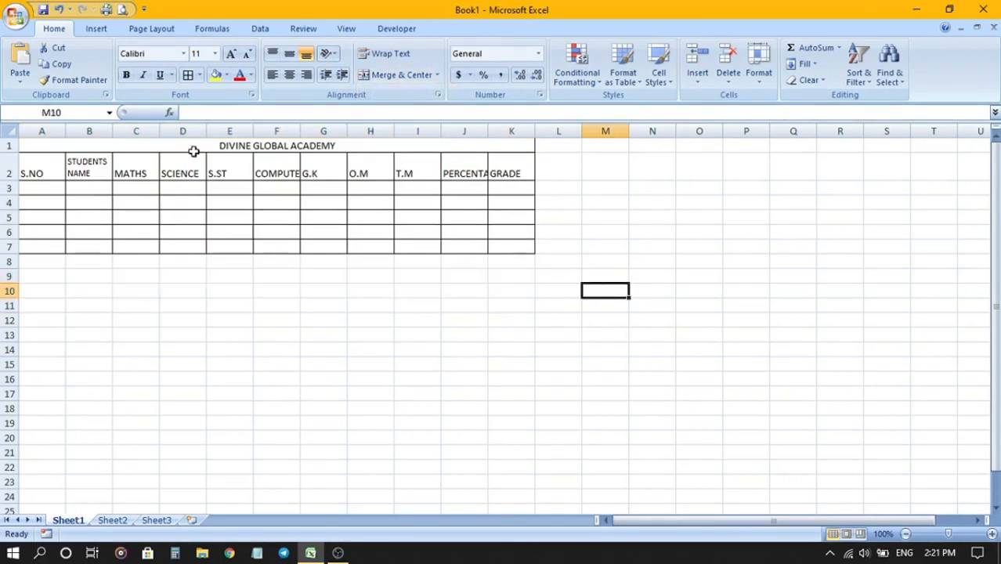
Step: Unmerge the title cell in row 1, and merge and center it across A1:K1 again
drag(64, 149, 313, 144)
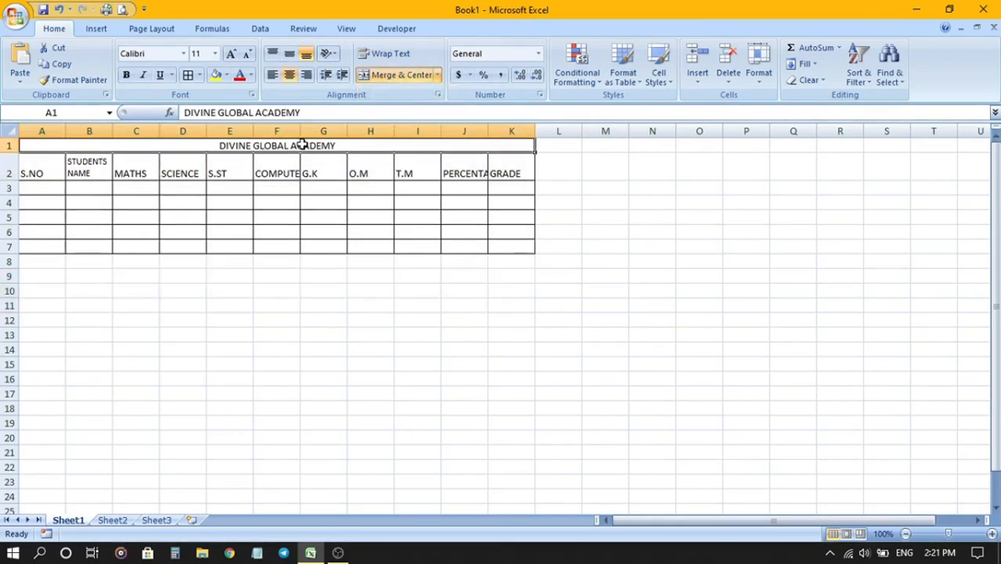
click(437, 75)
click(407, 141)
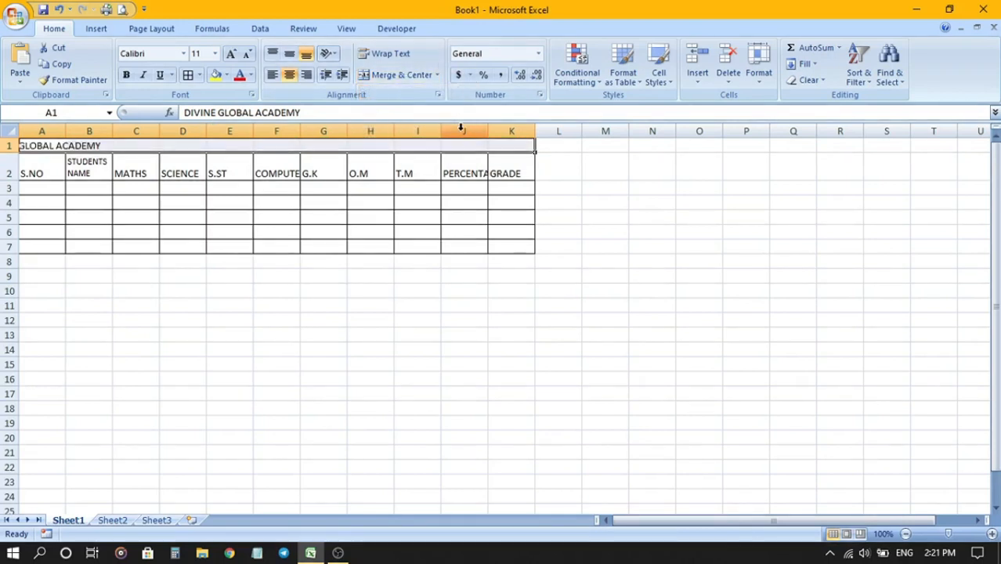
click(411, 77)
click(553, 306)
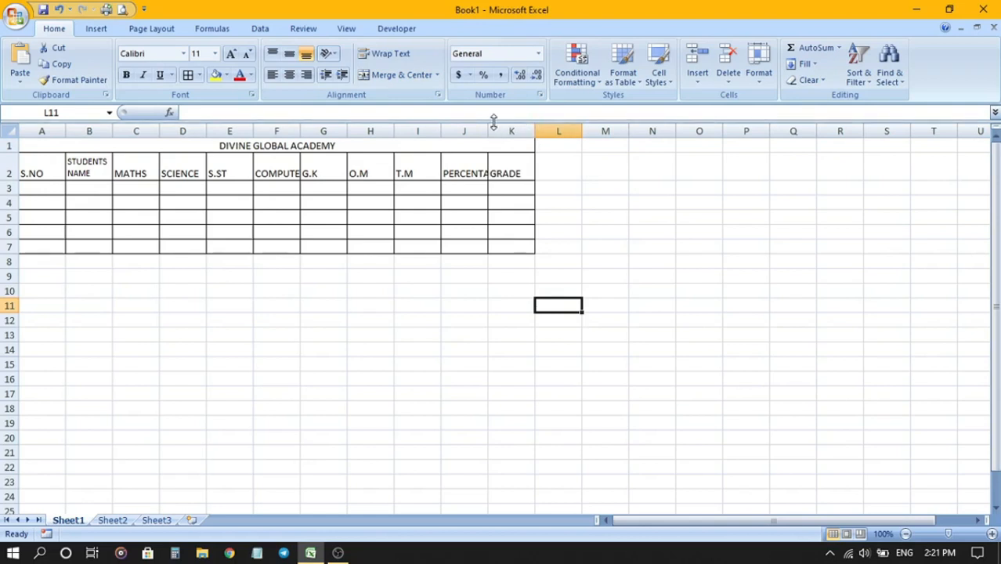
Step: Widen columns J and F so that the PERCENTAGE and COMPUTER headings fit in their cells
drag(489, 129, 513, 130)
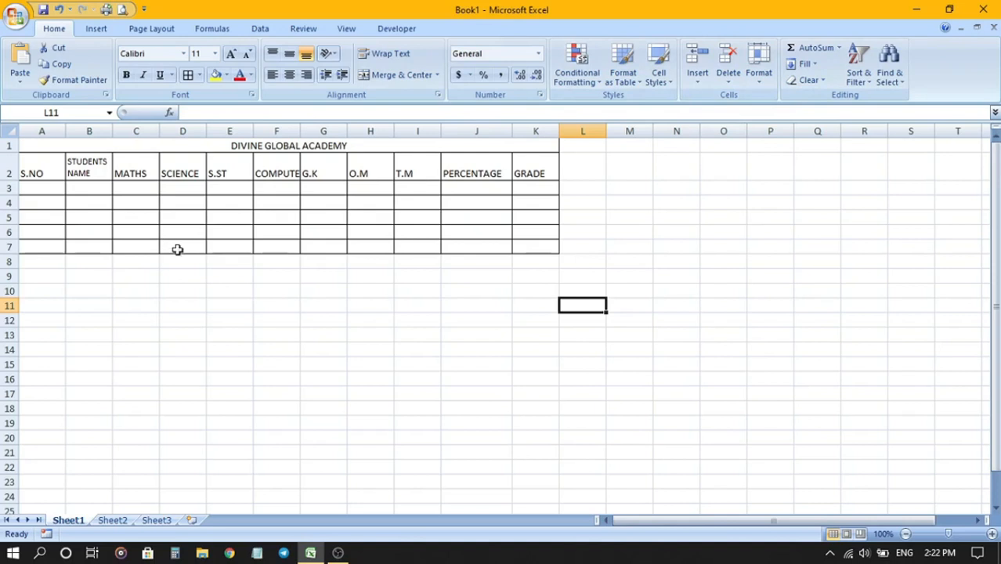
drag(300, 131, 319, 130)
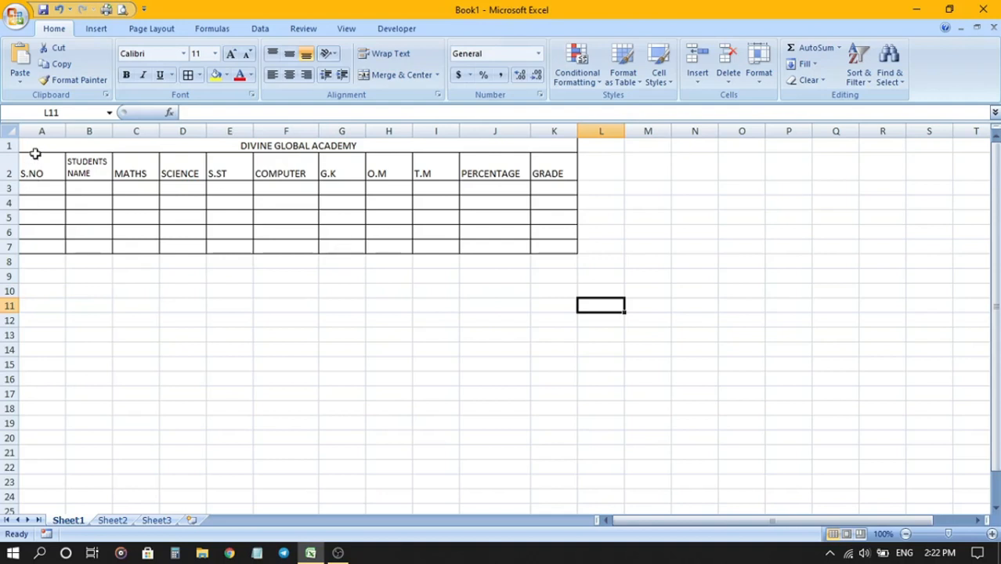
Step: Center the contents of the whole table A1:K7 vertically and horizontally and make them bold
drag(34, 147, 462, 247)
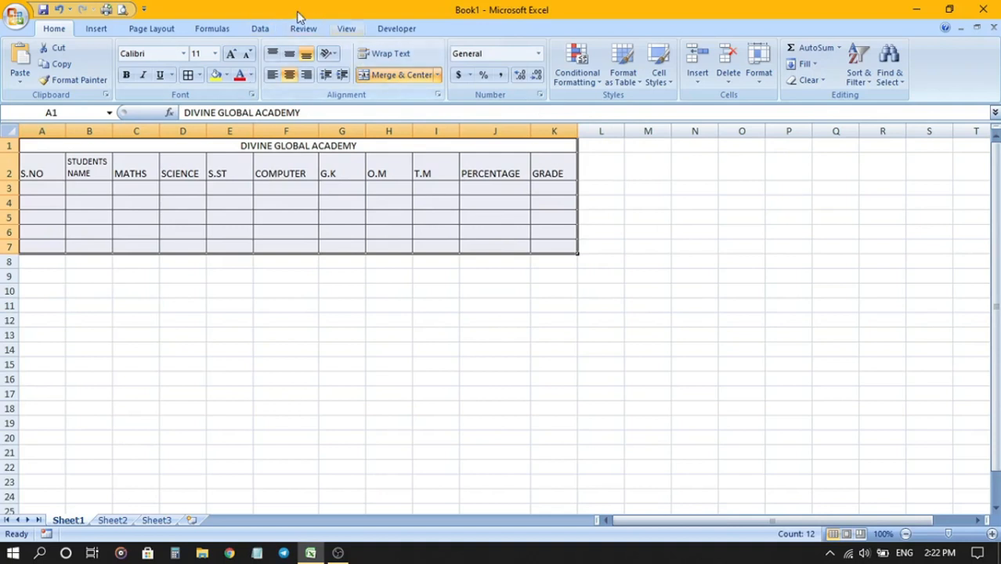
click(291, 61)
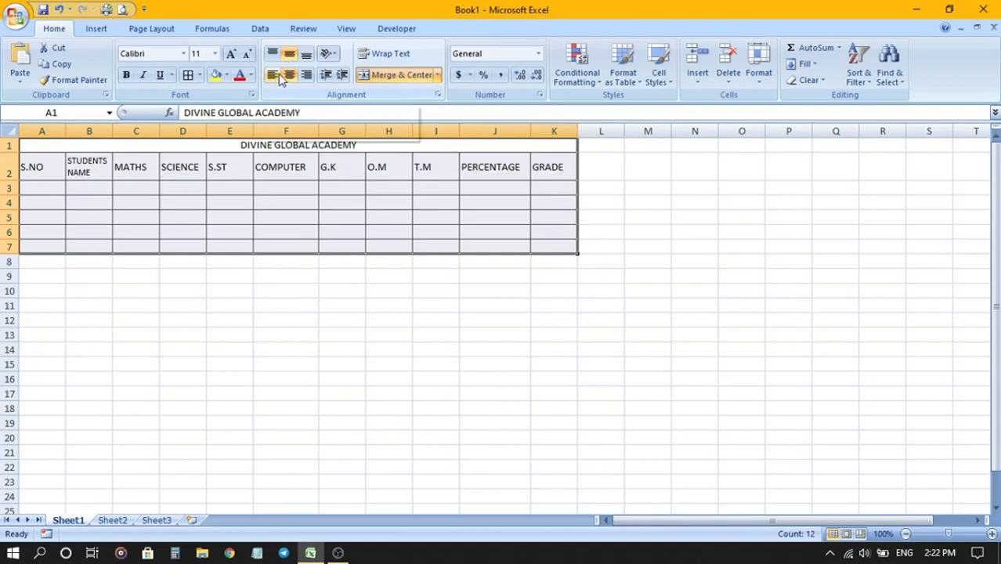
click(290, 76)
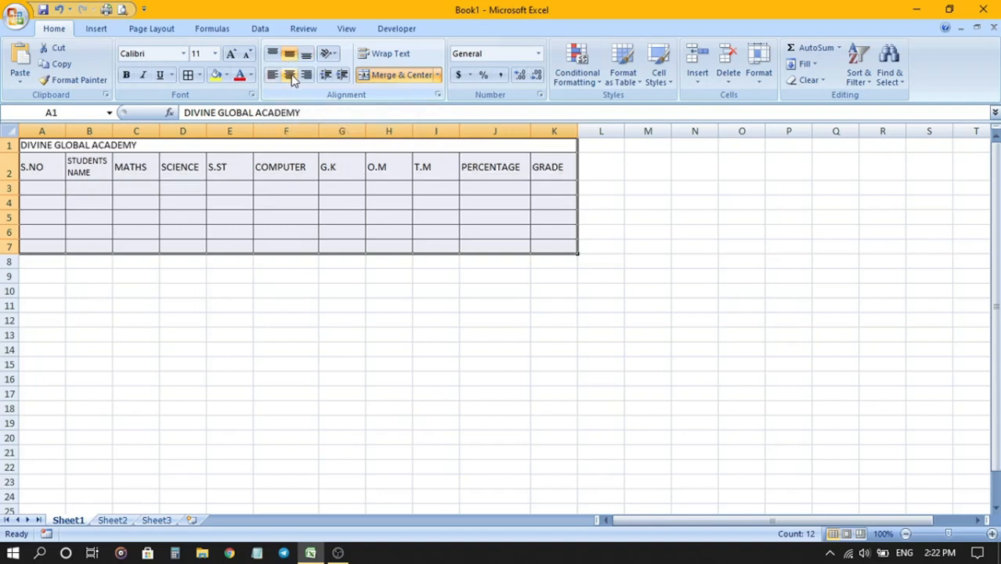
click(307, 76)
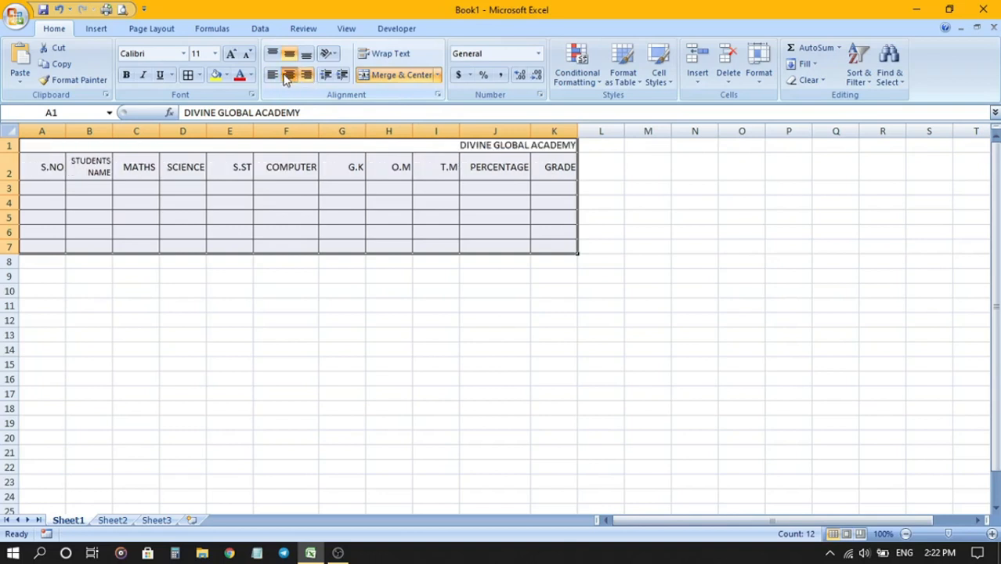
click(289, 76)
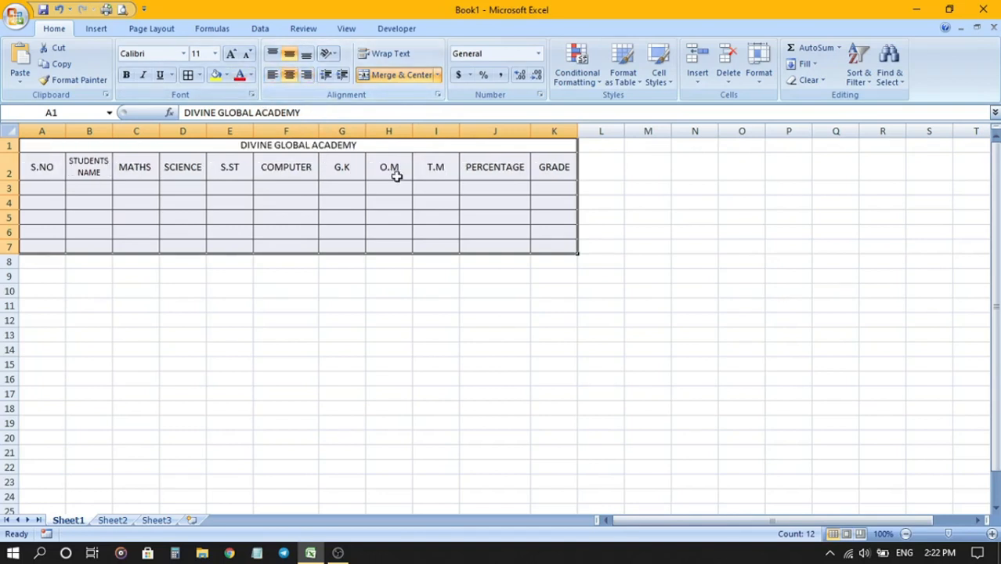
click(127, 76)
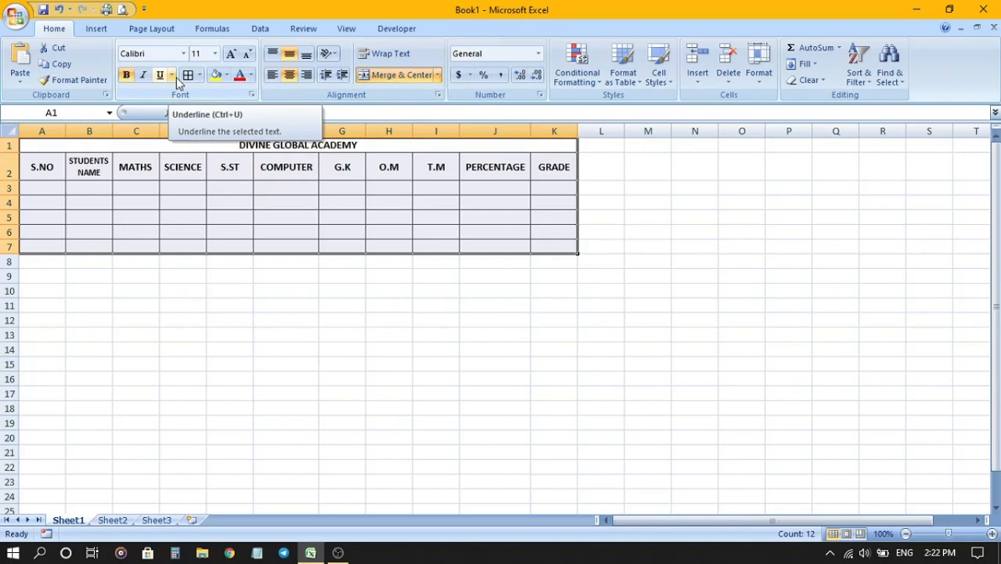
click(338, 306)
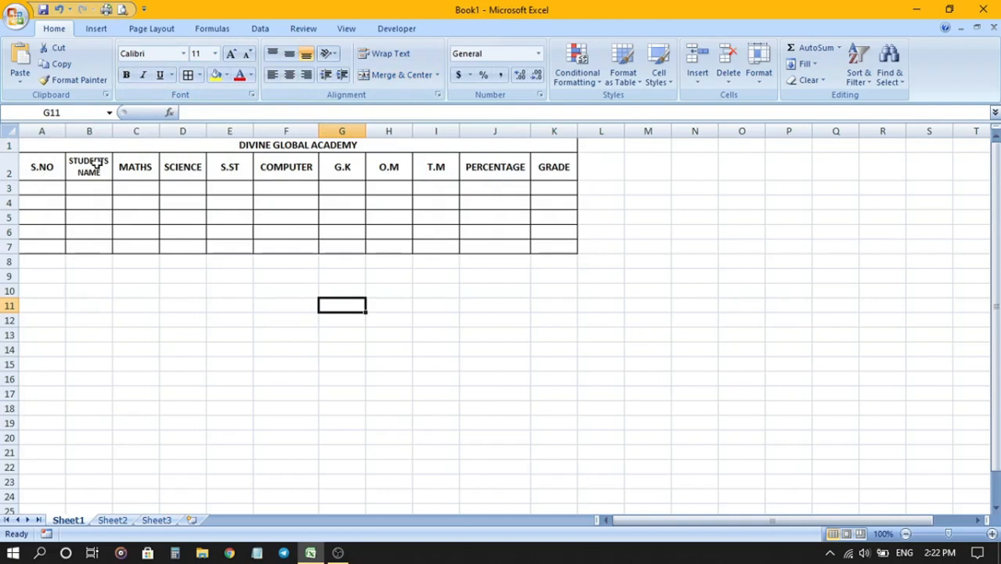
Step: Increase the height of row 1 to about two and a half text lines and format the title in Algerian at size 22
drag(13, 153, 13, 175)
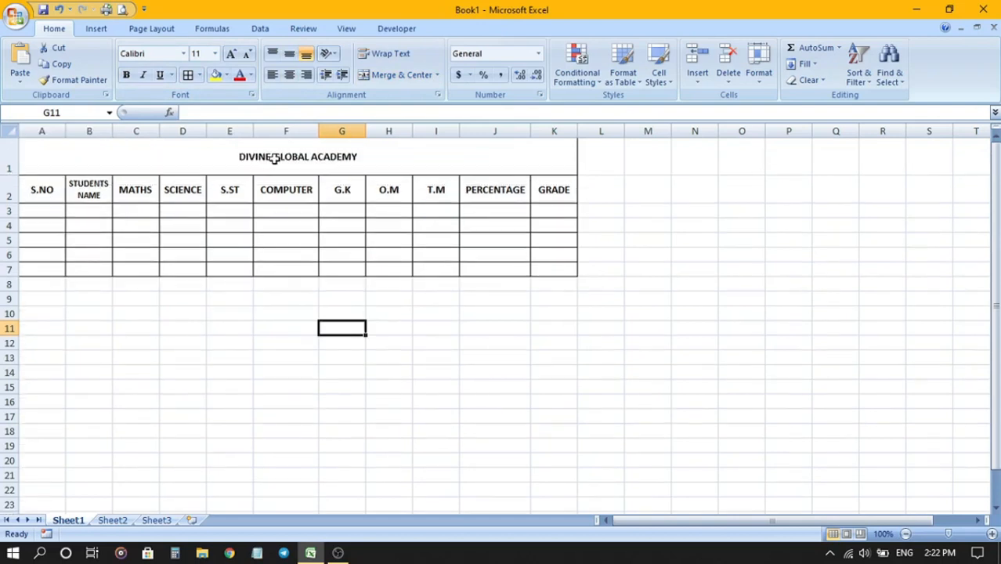
click(273, 157)
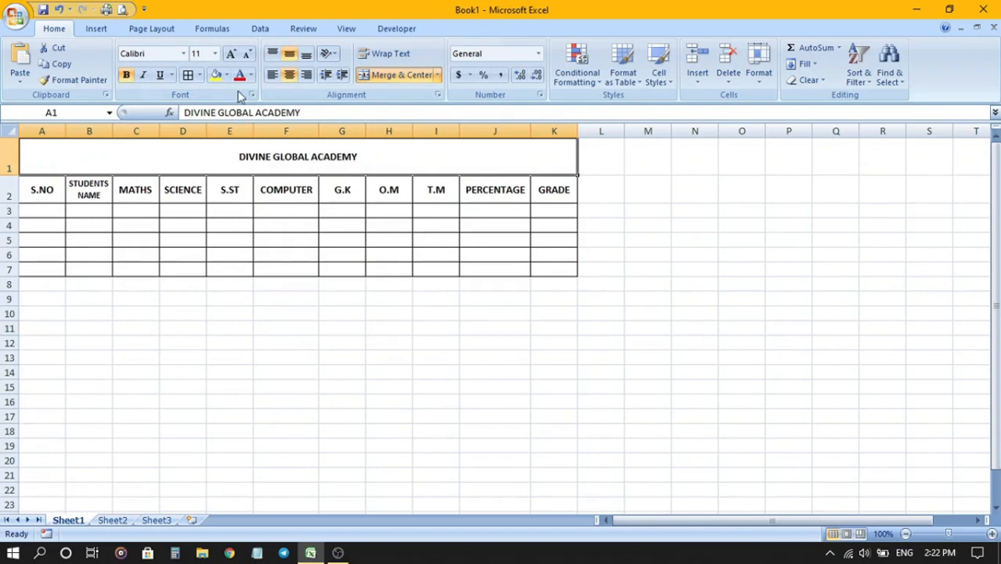
click(214, 53)
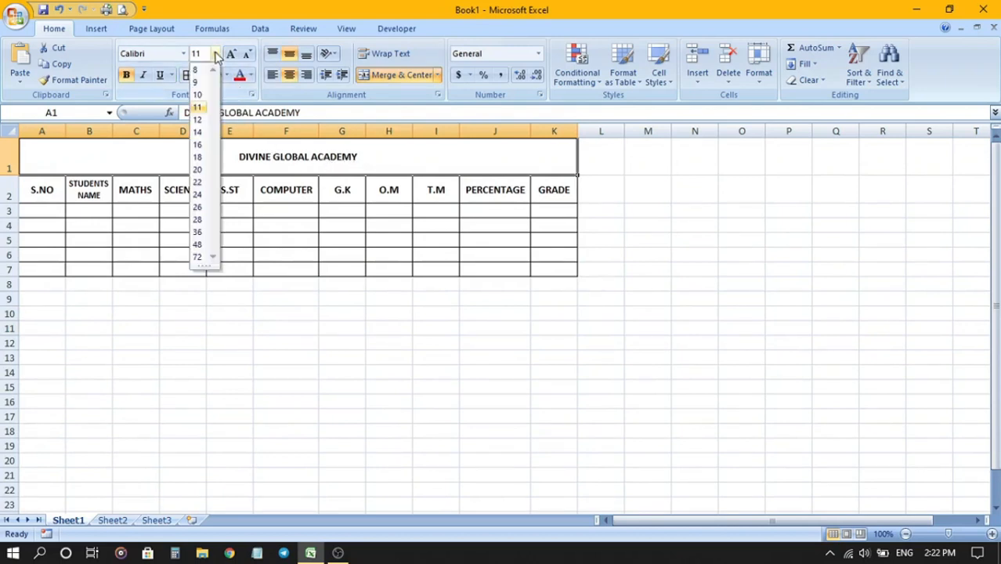
click(198, 182)
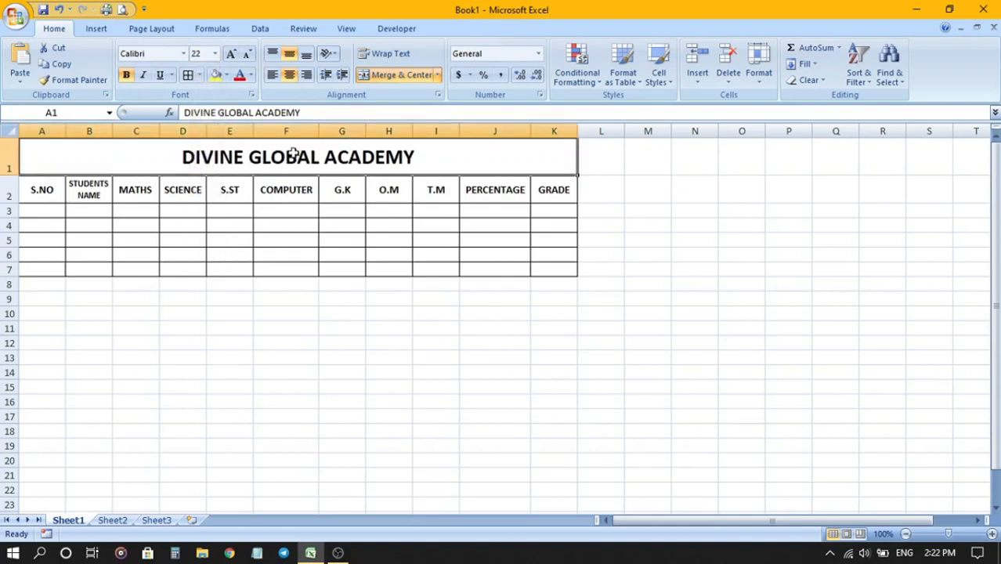
click(184, 55)
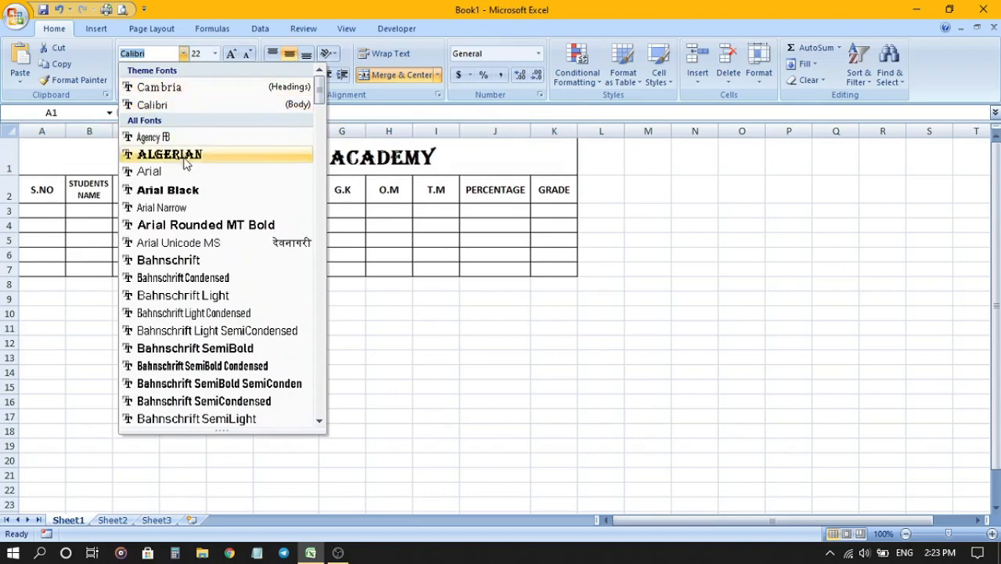
click(202, 162)
click(646, 254)
Step: Set the font color of the heading cells A2:K2 to black
drag(39, 192, 554, 192)
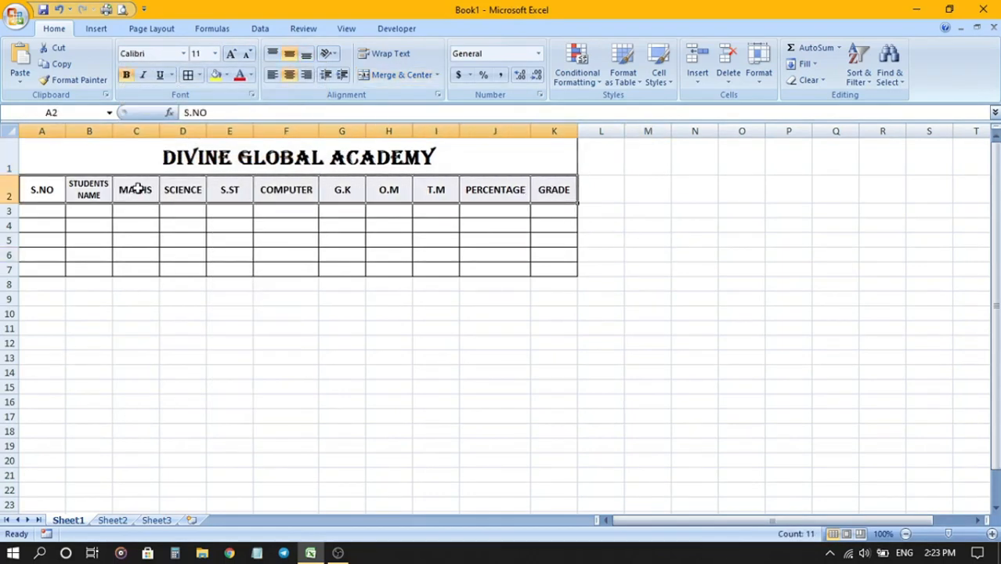
click(250, 75)
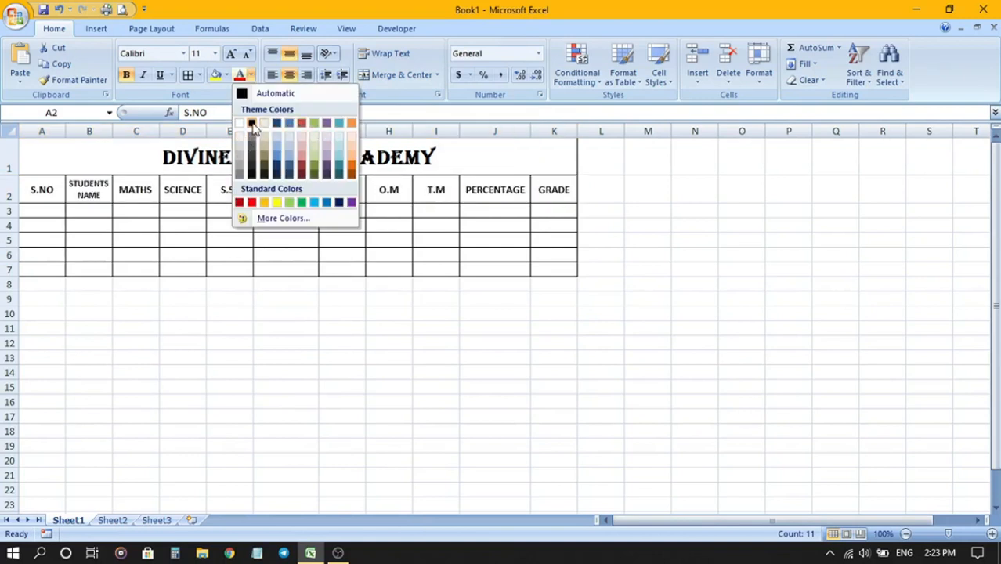
click(252, 124)
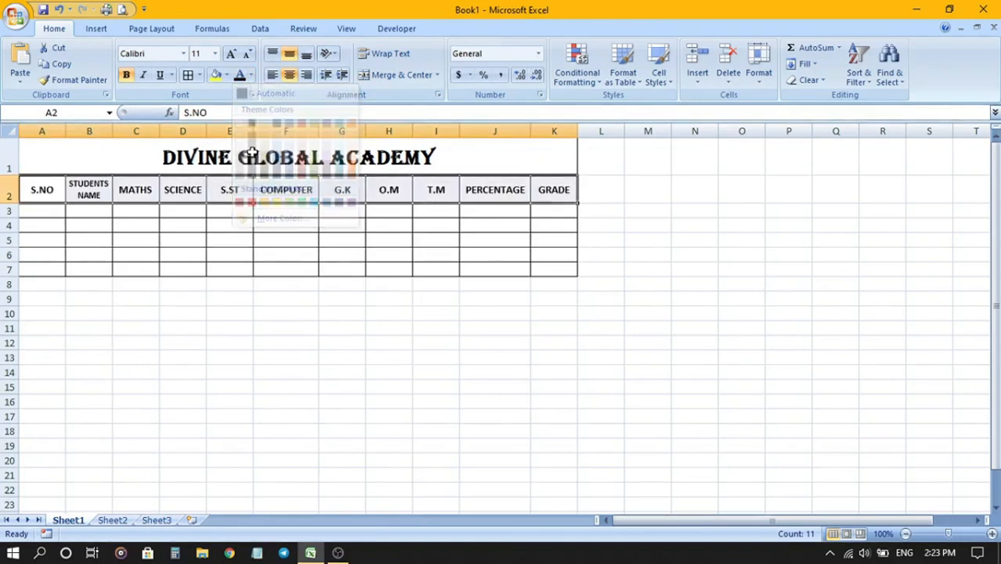
click(277, 271)
Step: Fill the heading cells A2:K2 with the orange theme color
drag(40, 190, 553, 190)
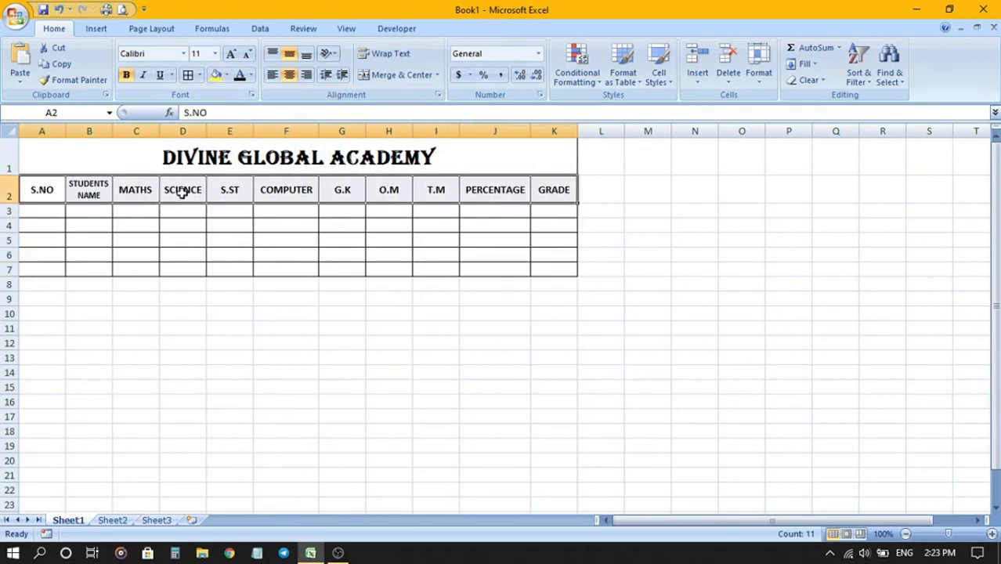
click(226, 76)
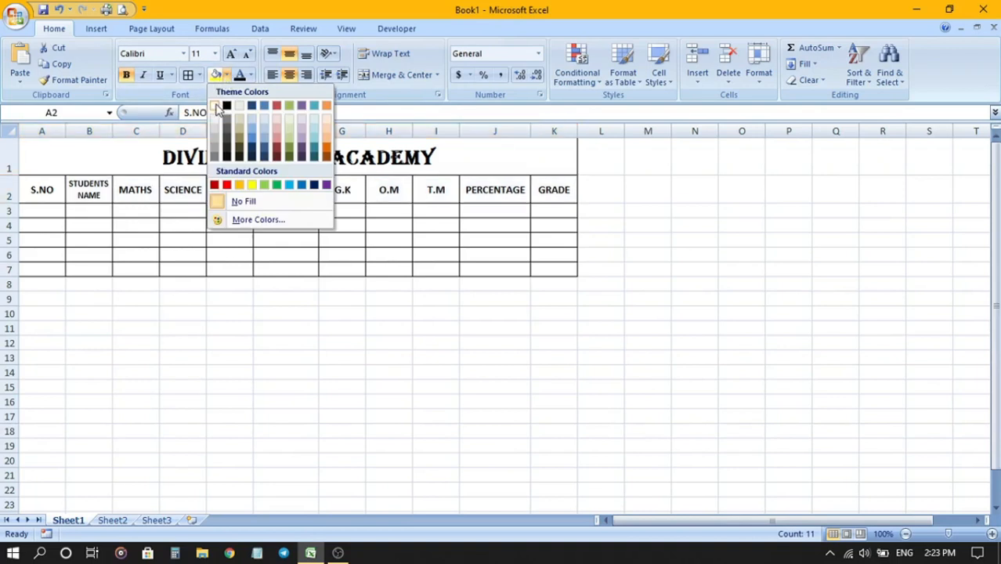
click(328, 108)
click(631, 279)
click(115, 148)
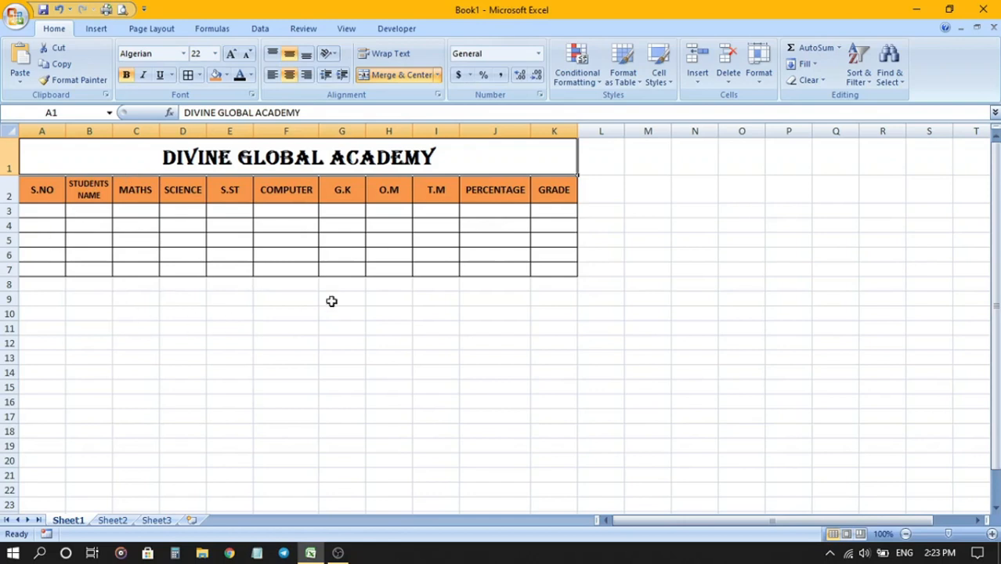
Step: Enter the serial numbers 1 and 2 in cells A3 and A4 of the S.NO column
double_click(45, 211)
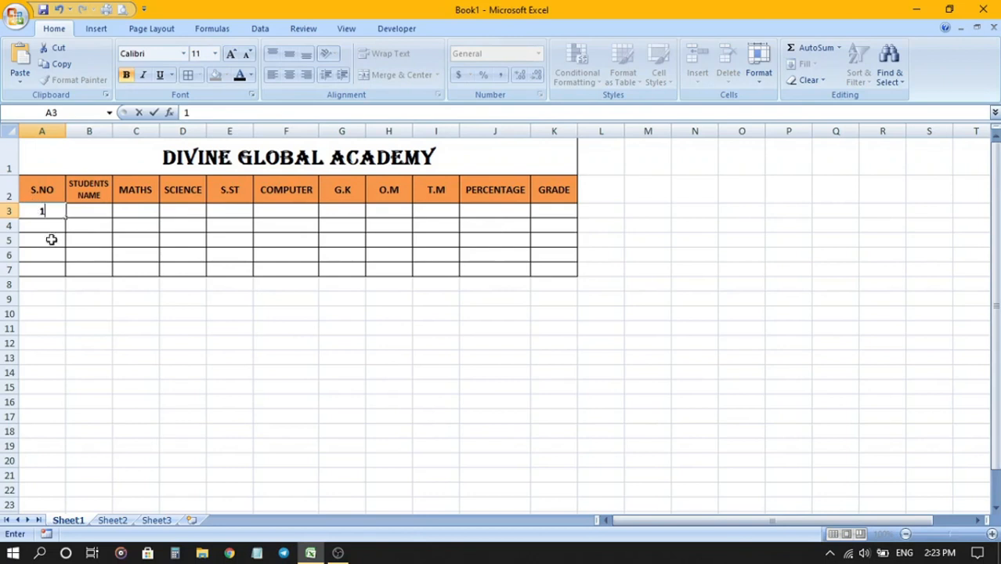
click(46, 224)
text(2)
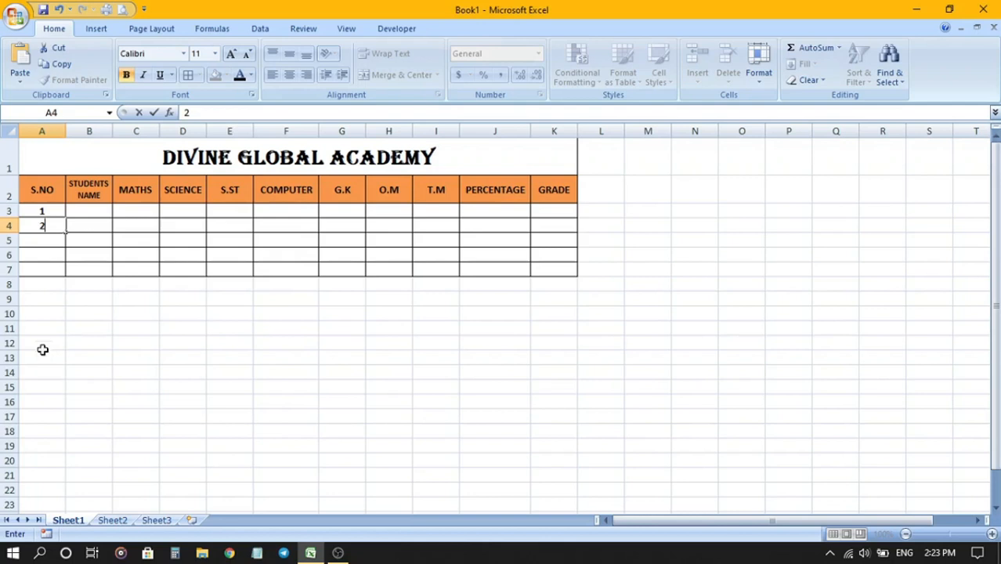
scroll(53, 415, down, 2)
scroll(62, 403, up, 2)
click(103, 328)
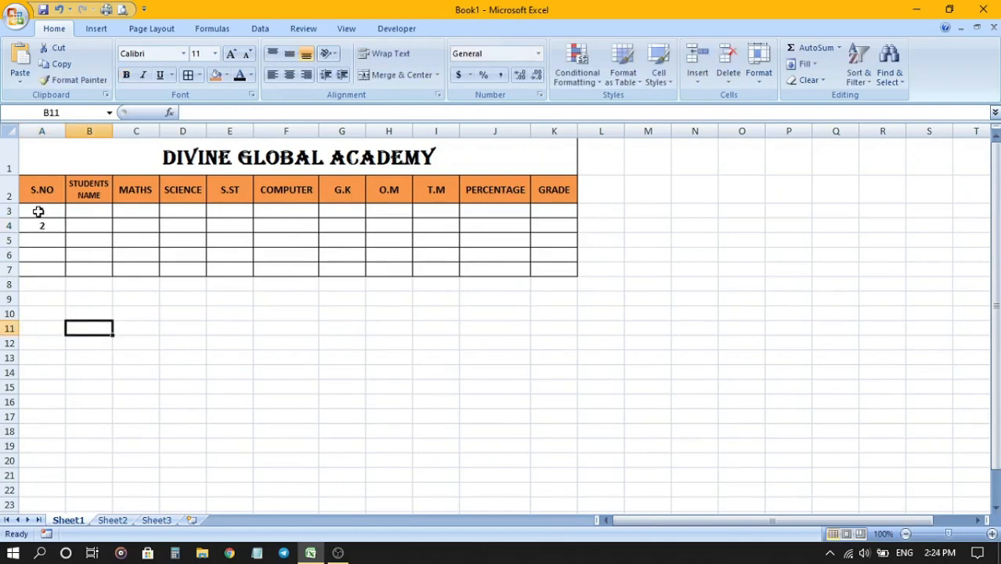
Step: Extend the serial number series from A3:A4 down to cell A7 with AutoFill
drag(36, 208, 44, 227)
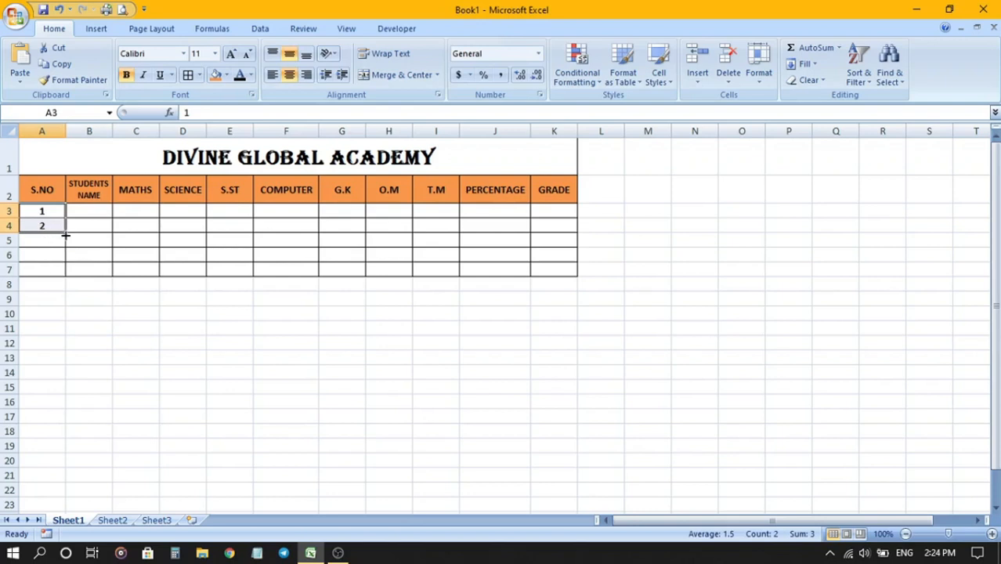
drag(65, 234, 61, 279)
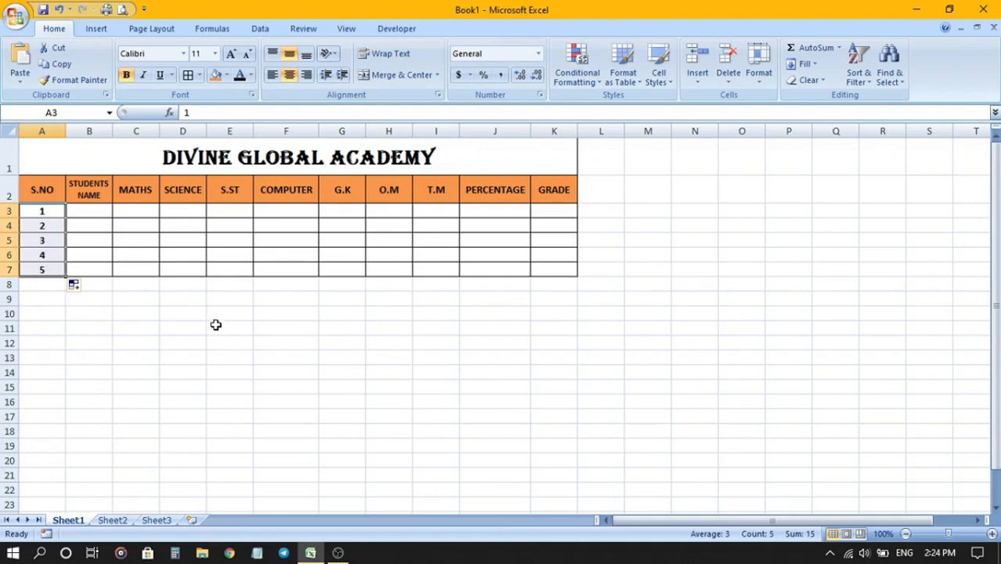
click(223, 357)
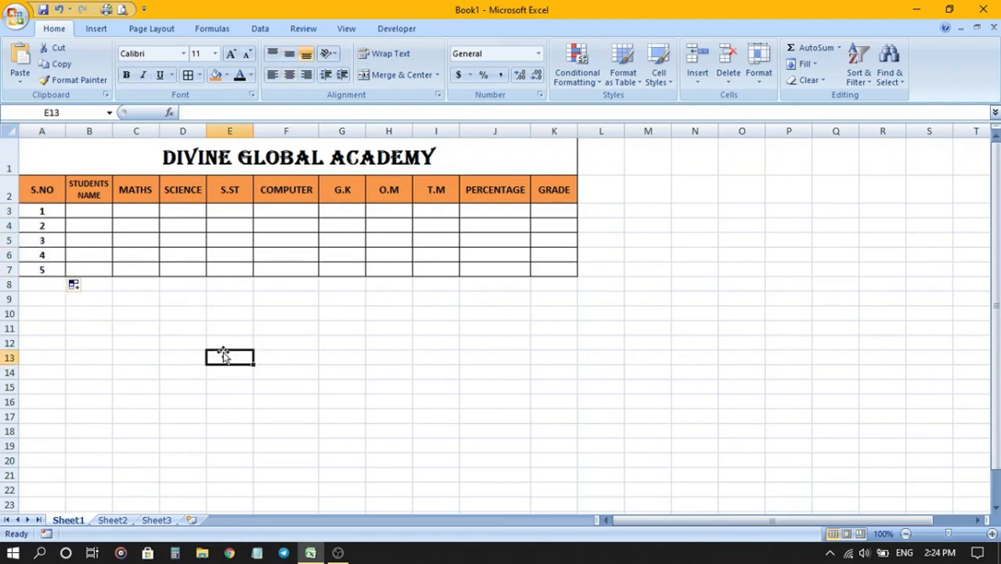
Step: Enter the first two students' names in cells B3 and B4 of the STUDENTS NAME column
click(89, 213)
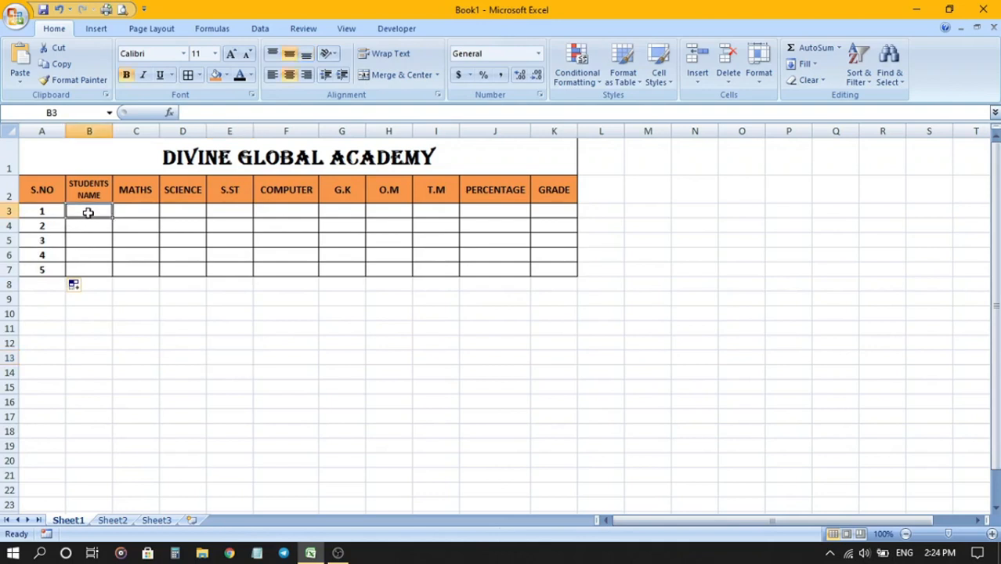
double_click(88, 213)
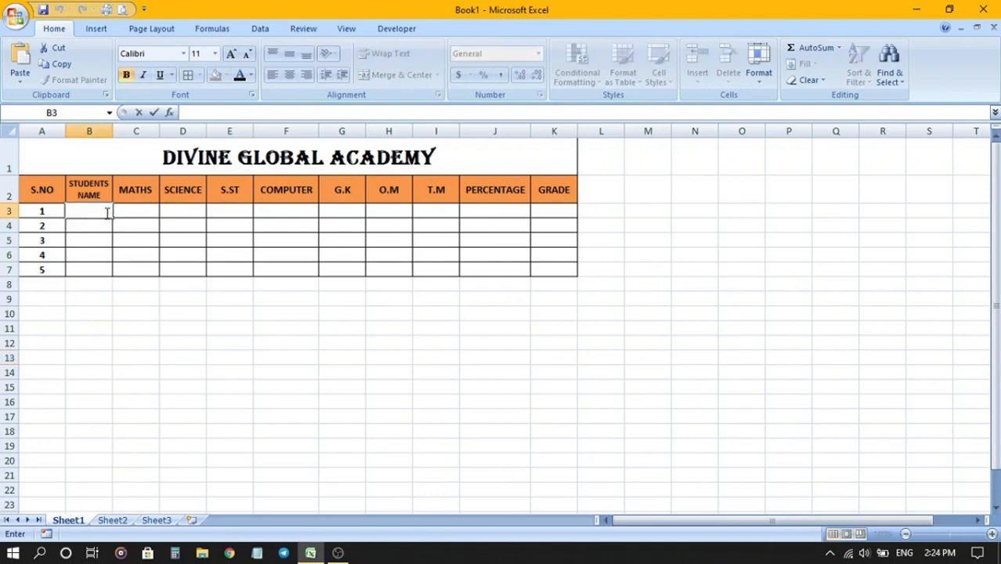
text(DEV)
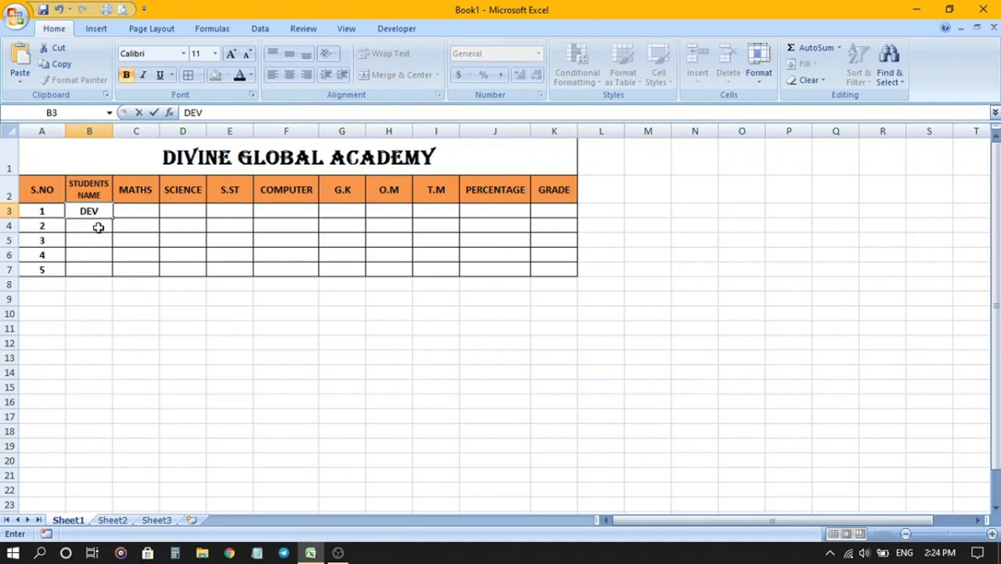
click(98, 226)
double_click(99, 227)
text(RAHUL)
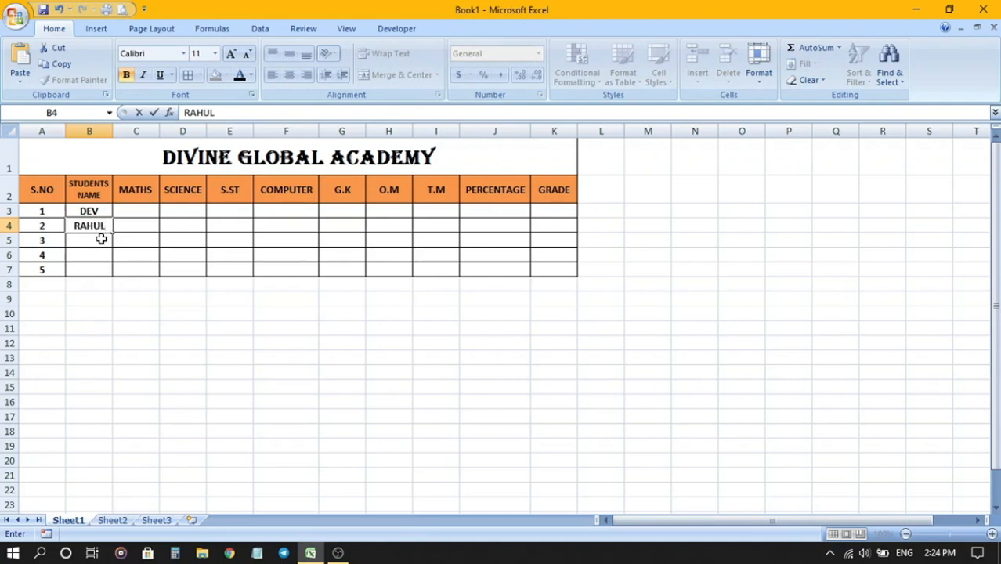
Step: Enter the remaining three students' names in cells B5, B6 and B7 of the STUDENTS NAME column
click(101, 242)
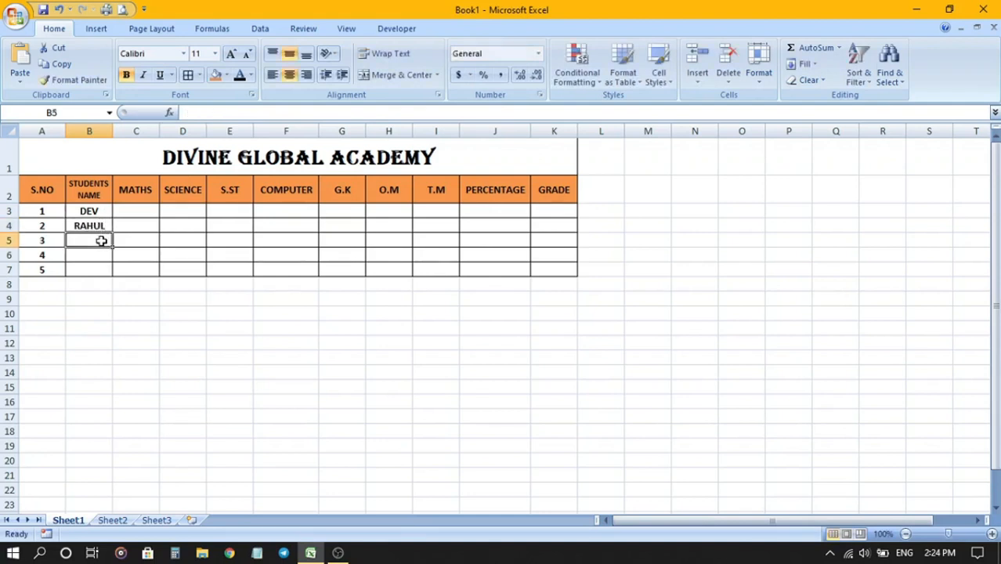
double_click(101, 241)
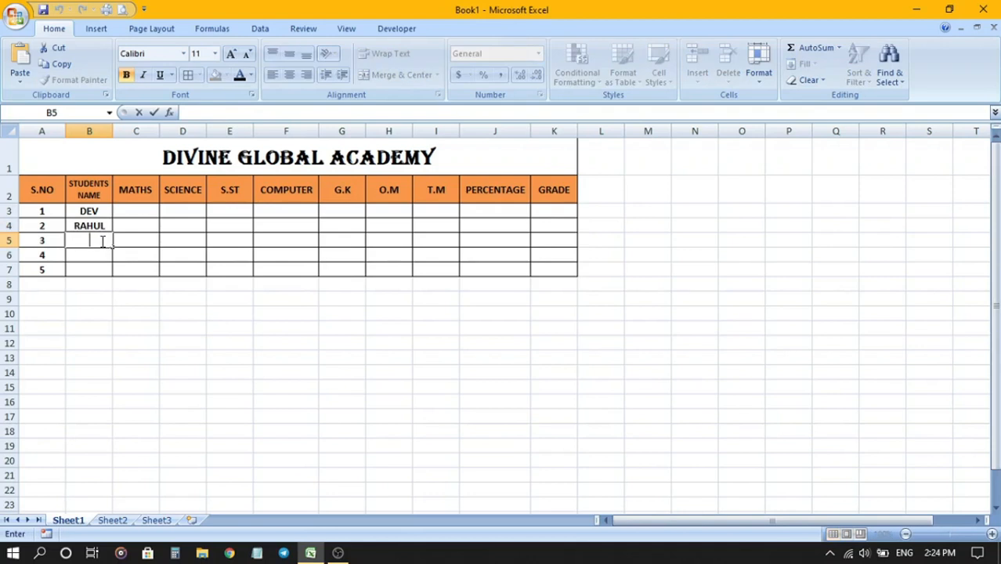
text(KRISH)
click(95, 256)
double_click(96, 256)
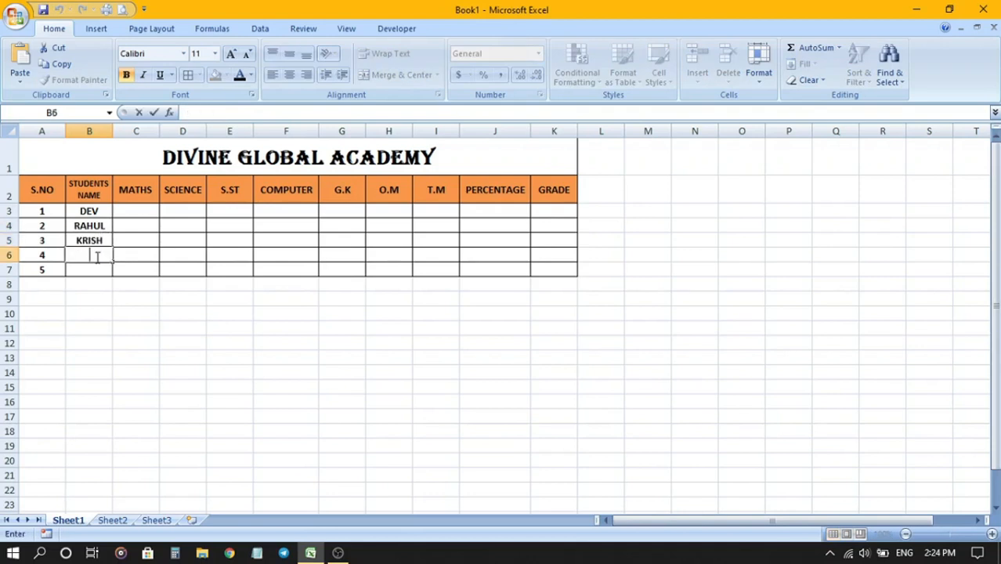
text(ANJALI)
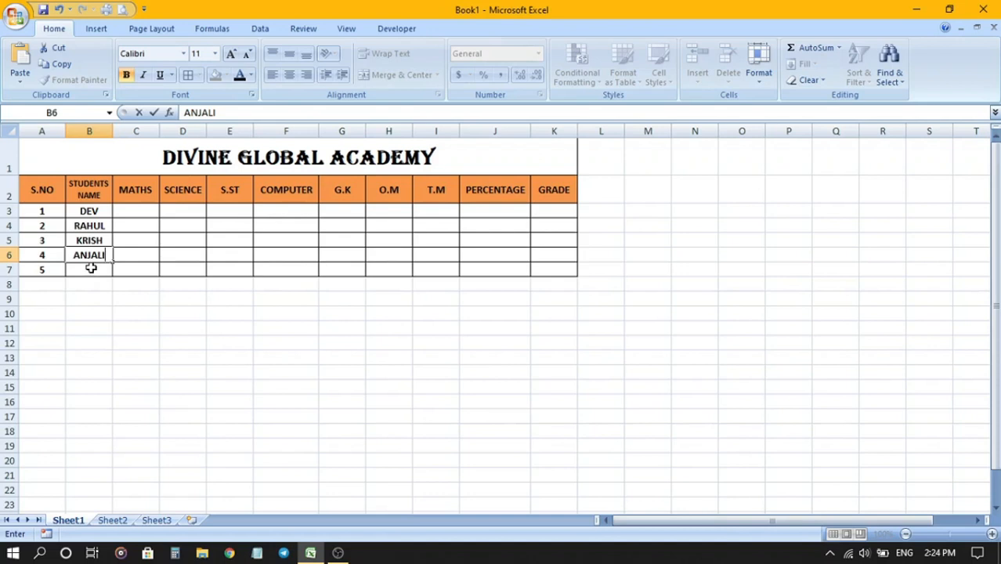
double_click(90, 268)
text(SUNNY)
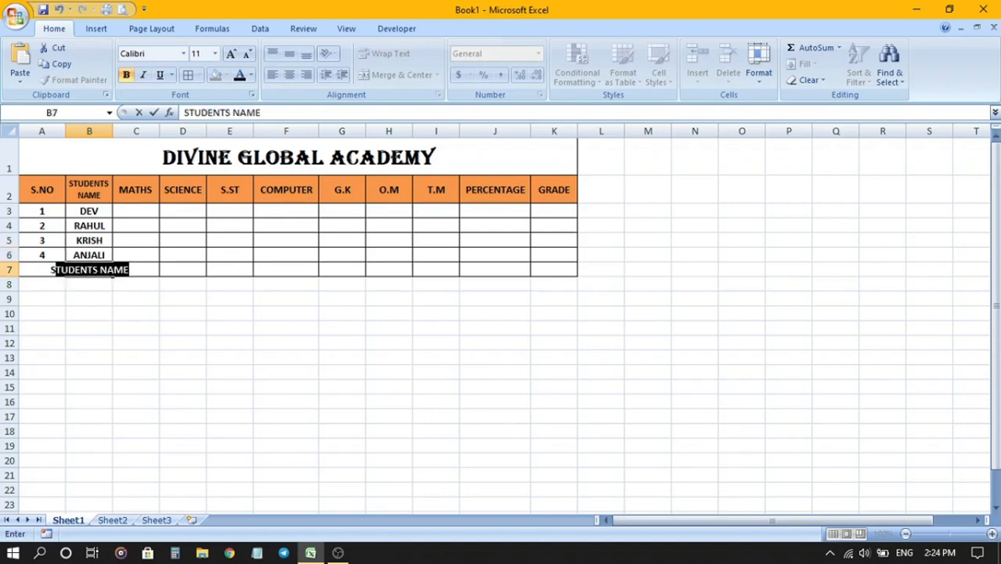
click(161, 310)
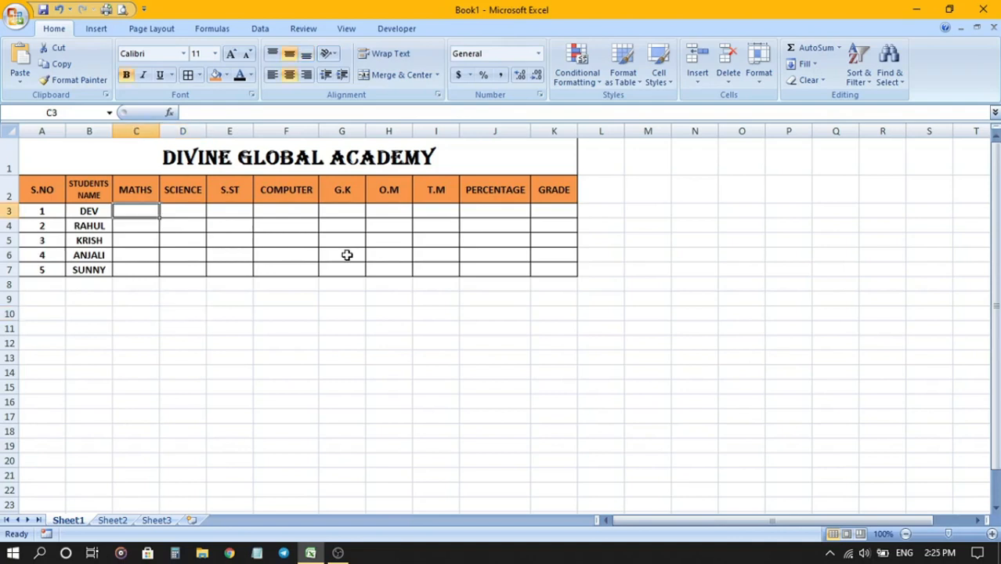
Step: Enter the first student's marks 96, 65, 95, 95 and 54 in cells C3:G3, from MATHS to G.K
text(96)
key(Tab)
text(65)
key(Tab)
text(95)
key(Tab)
text(95	54)
key(Return)
Step: Enter the second student's marks 56, 25, 95, 25 and 75 in cells C4:G4
text(56)
key(Tab)
text(25)
key(Tab)
text(95)
key(Tab)
text(25	75)
key(Return)
Step: Enter the third student's marks 25, 98, 85, 87 and 88 in cells C5:G5
text(25	98)
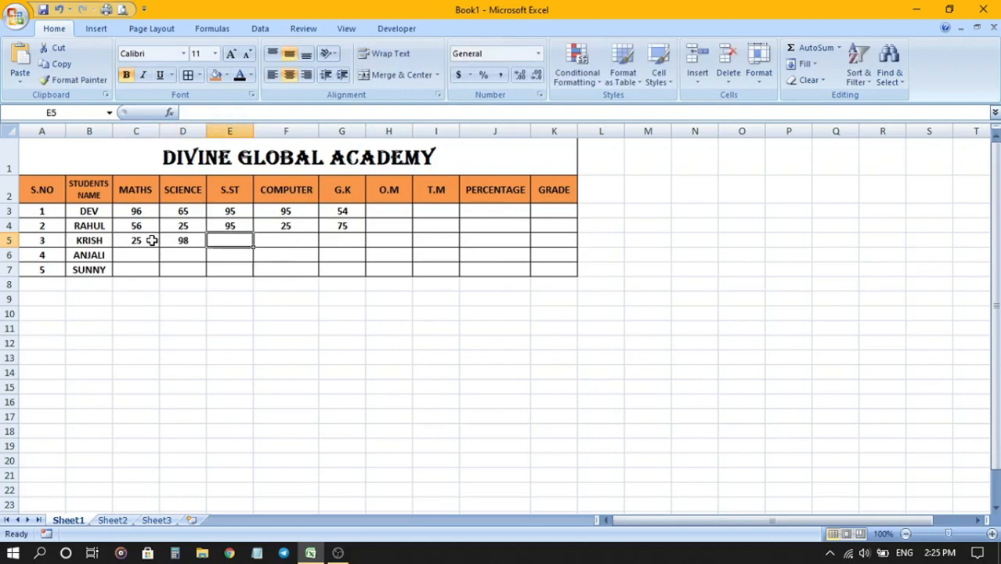
text(	85	87	88)
key(Return)
Step: Enter the marks 77, 85, 94, 65, 25 in cells C6:G6 and 15, 85, 35, 87, 58 in cells C7:G7
text(77	85	94	65	25)
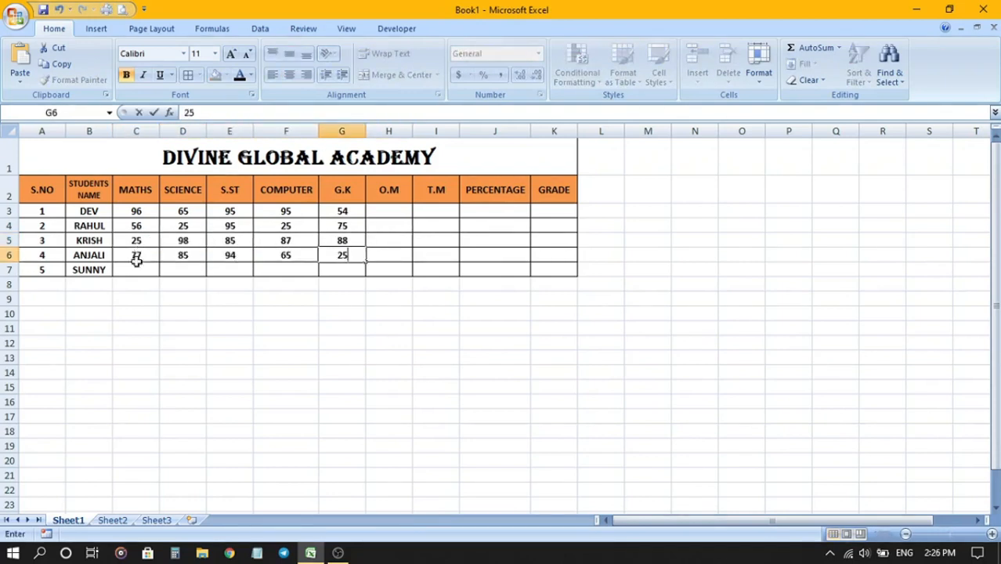
key(Return)
text(15	85	35)
key(Tab)
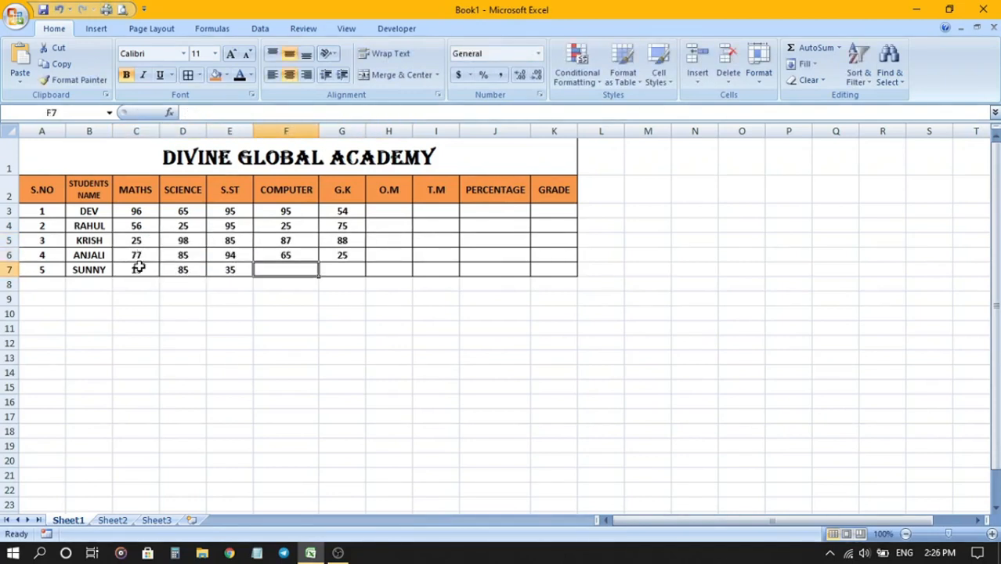
text(87	58)
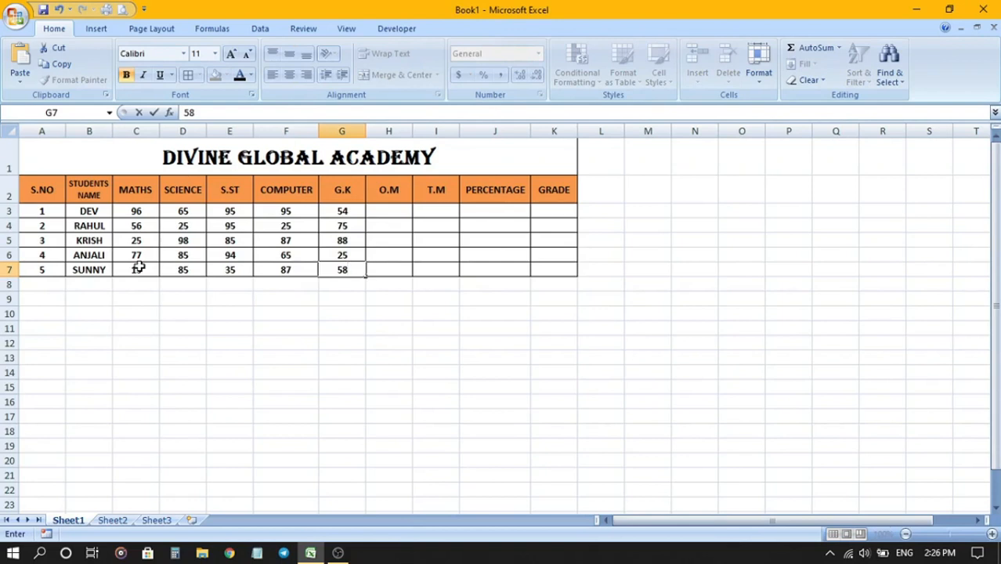